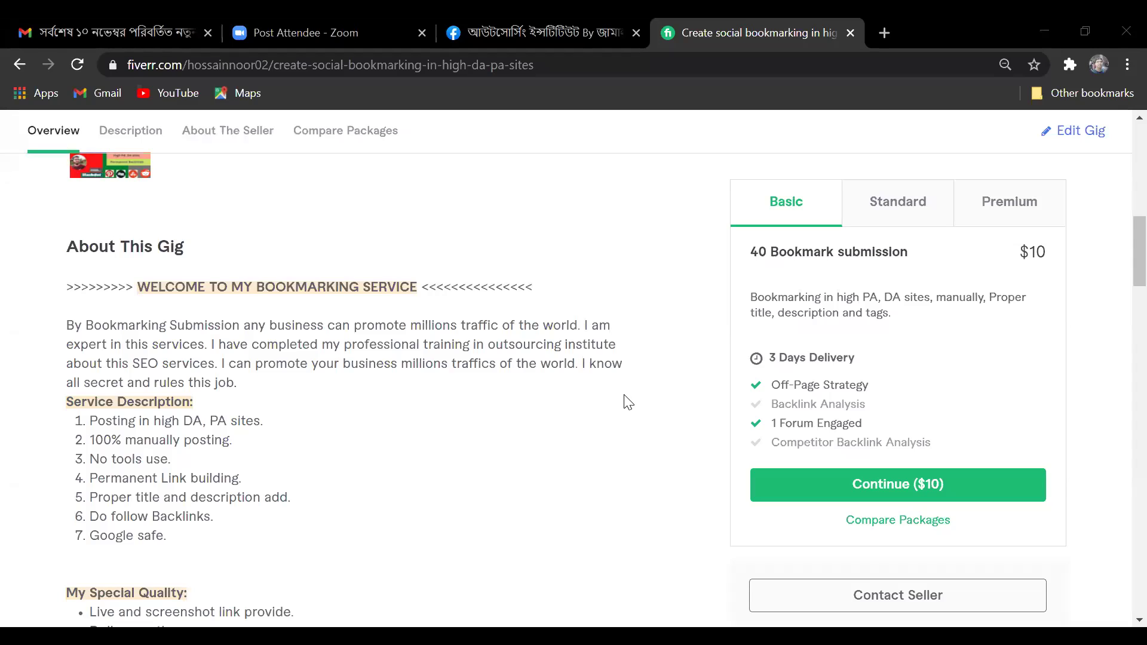
- Review the gig's About This Gig section, from the service description through the special qualities, industry expertise and language
scroll(359, 389, "down", 1)
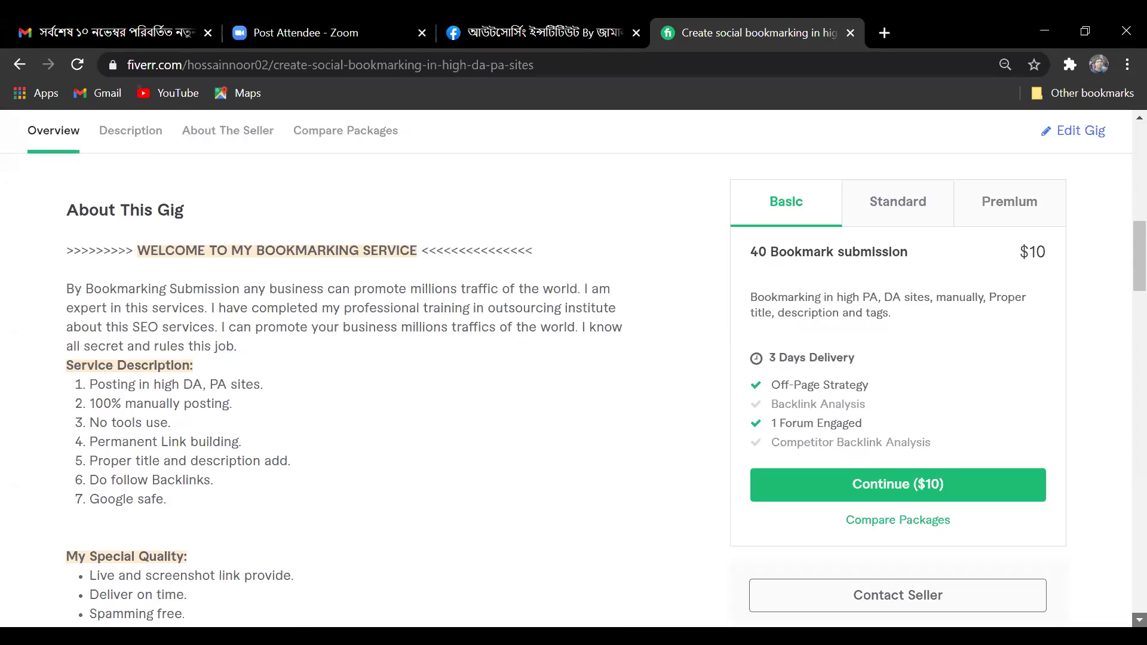
scroll(359, 388, "down", 1)
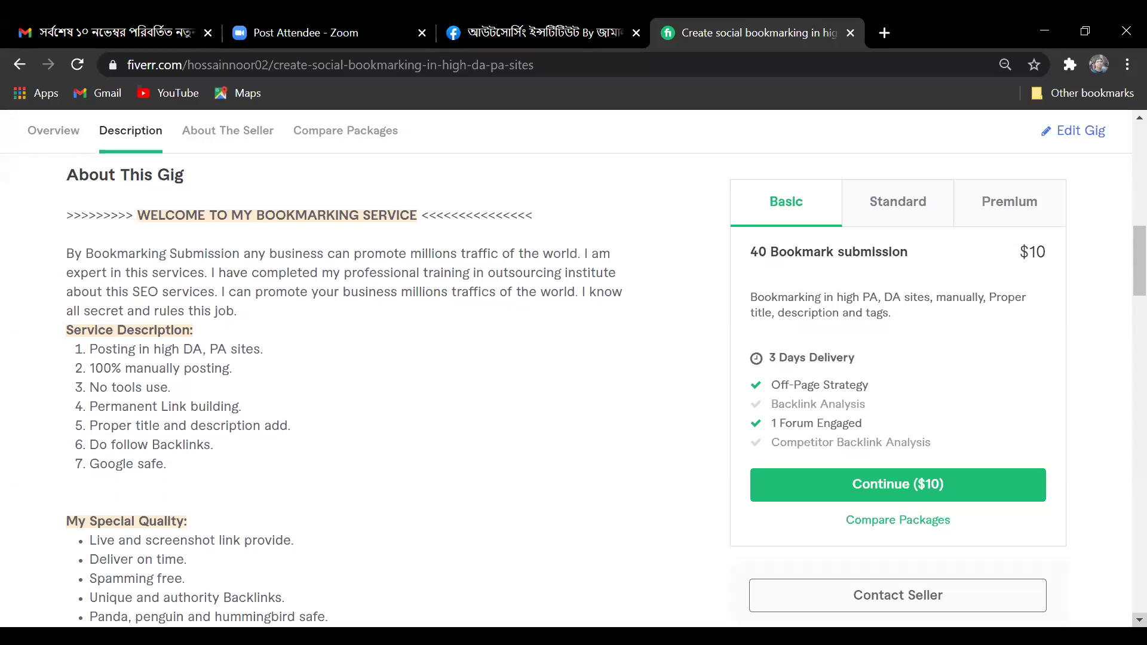
scroll(358, 389, "down", 1)
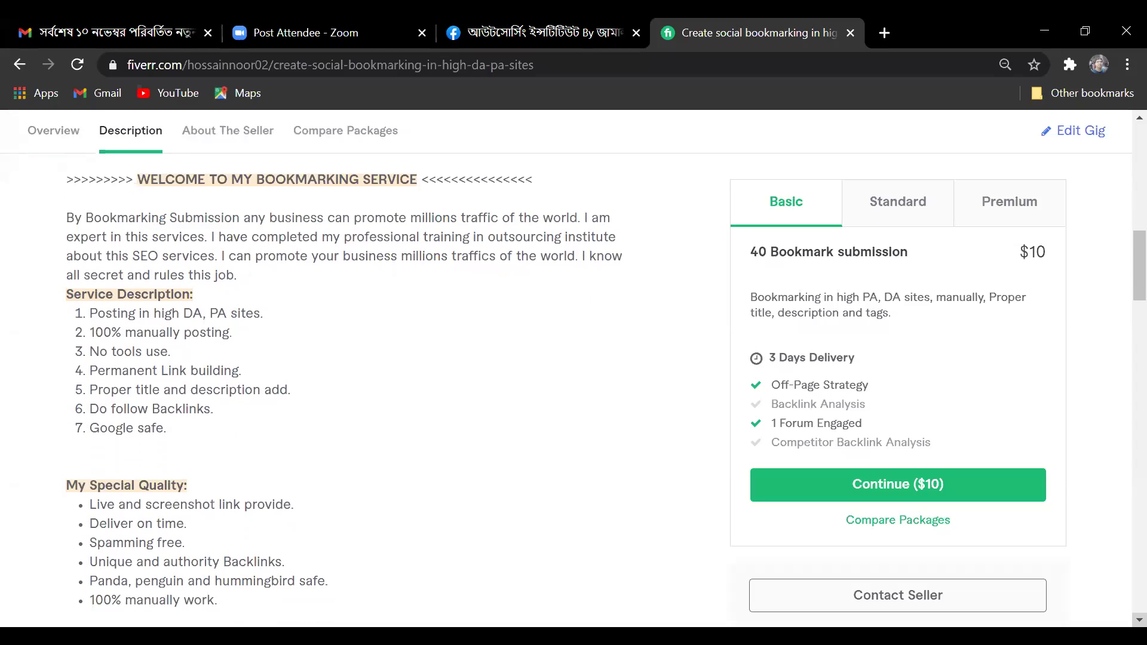
scroll(359, 388, "down", 1)
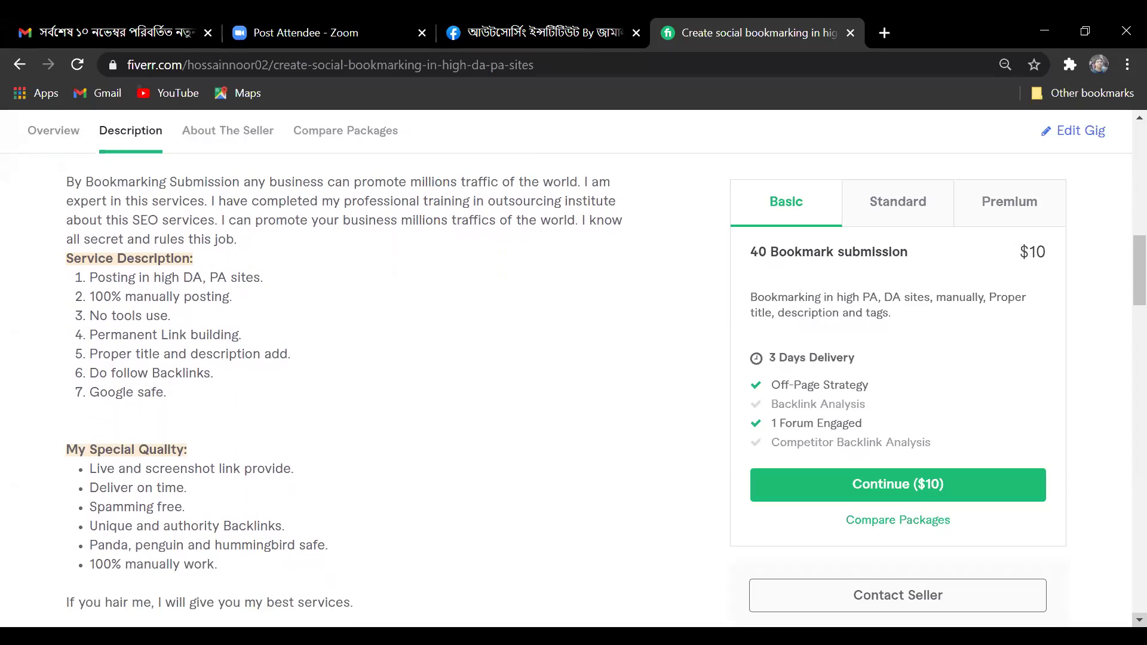
scroll(358, 389, "down", 2)
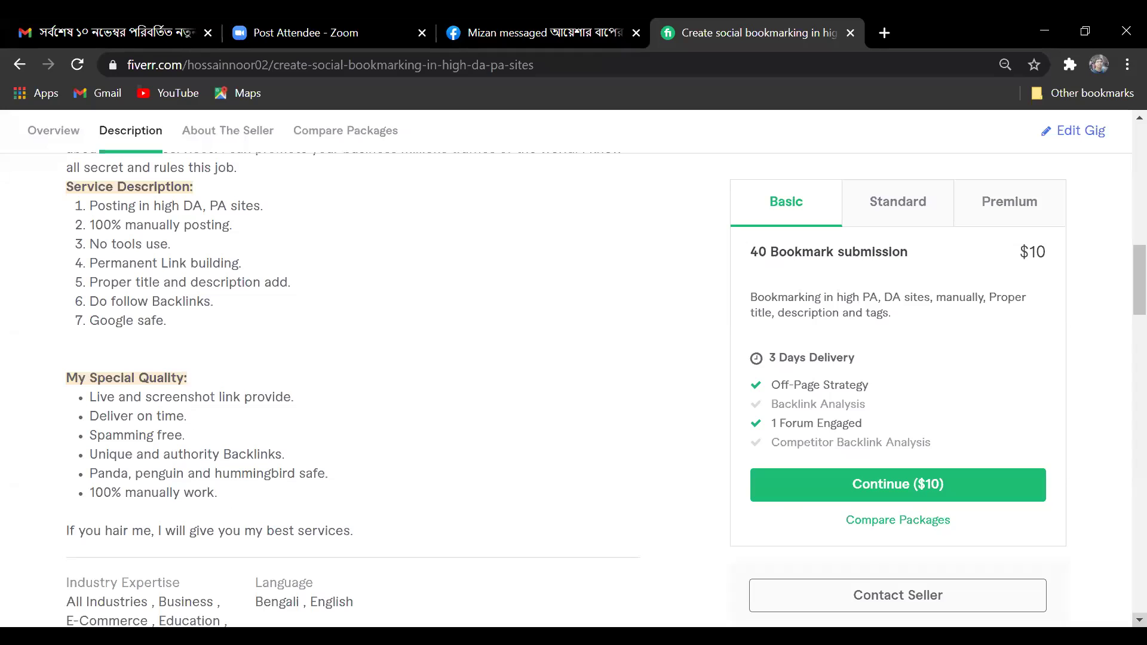
scroll(353, 388, "down", 3)
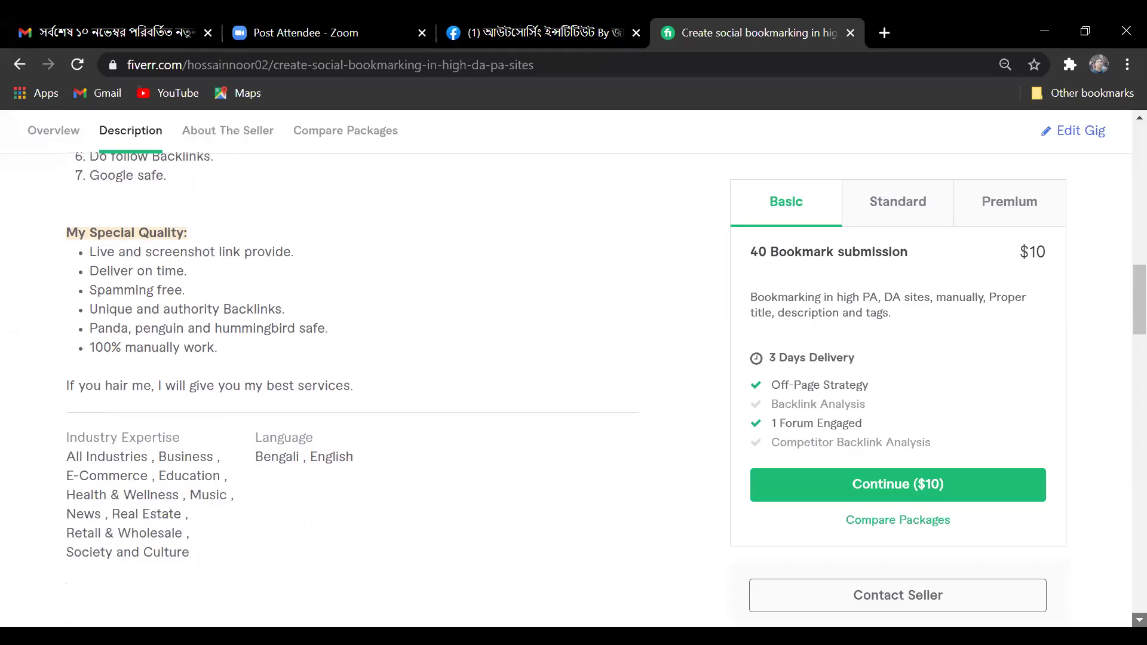
scroll(352, 388, "down", 1)
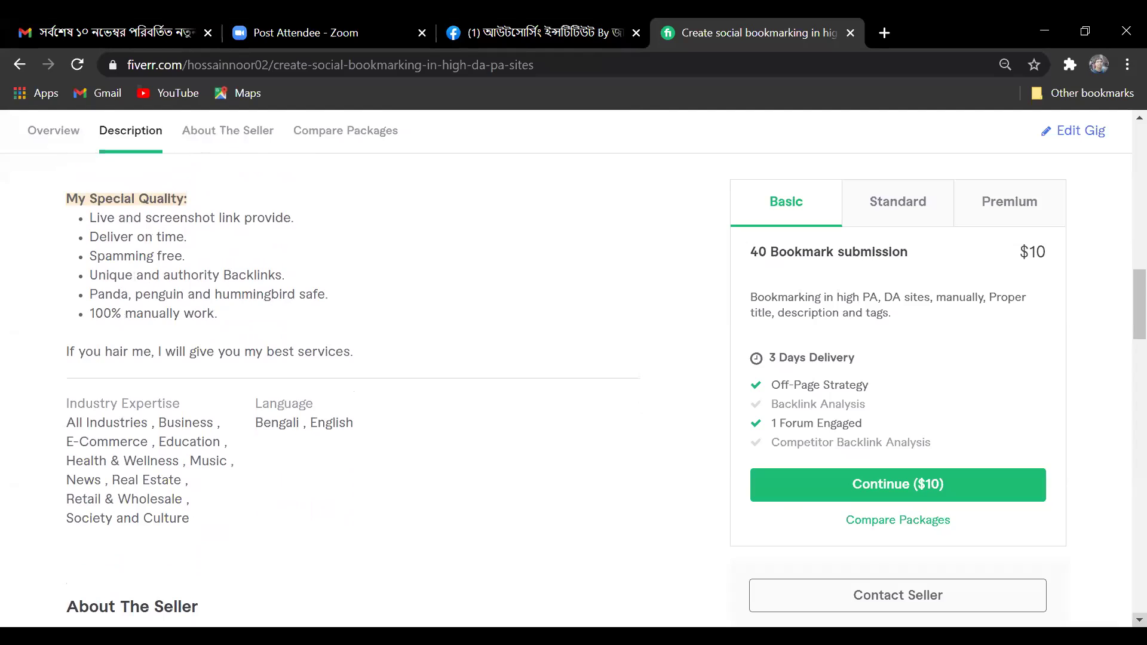
- Review the gig's seller information, package comparison and related tags, and return to the gig title
scroll(353, 389, "down", 12)
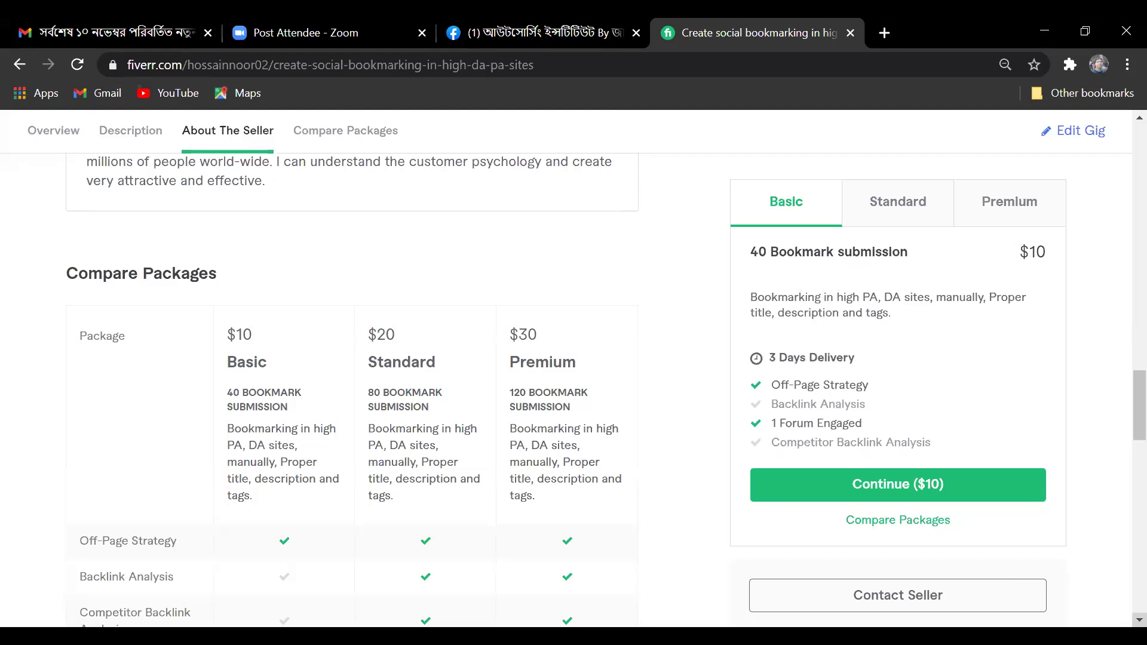
scroll(1140, 620, "down", 4)
scroll(1140, 621, "down", 1)
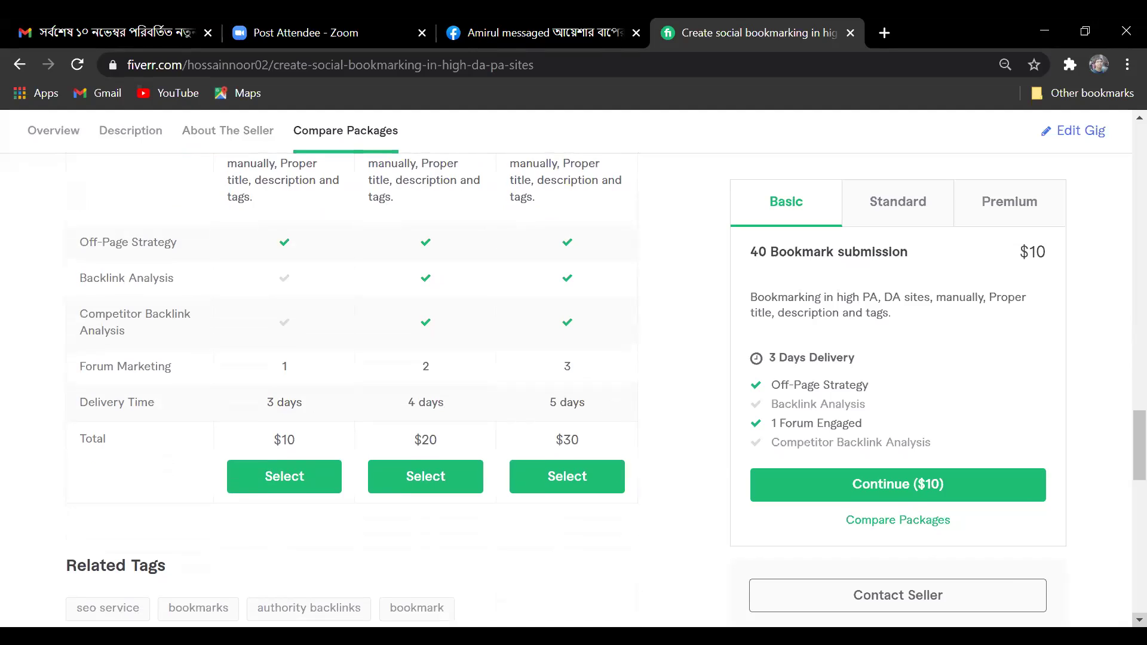
scroll(599, 389, "down", 2)
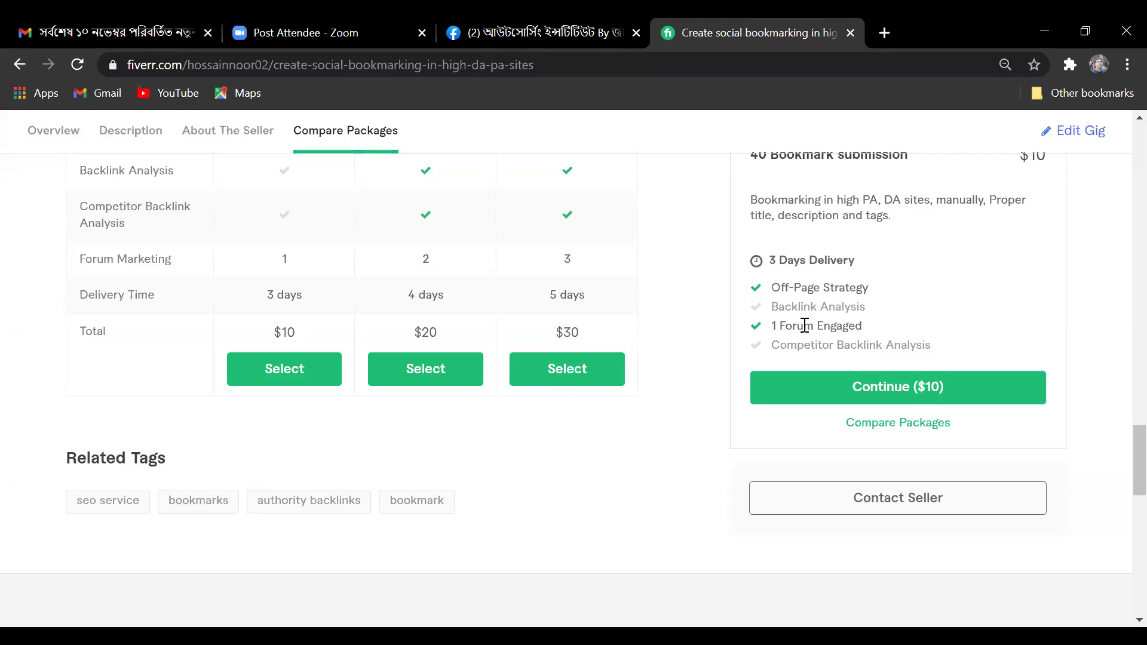
scroll(1118, 137, "up", 20)
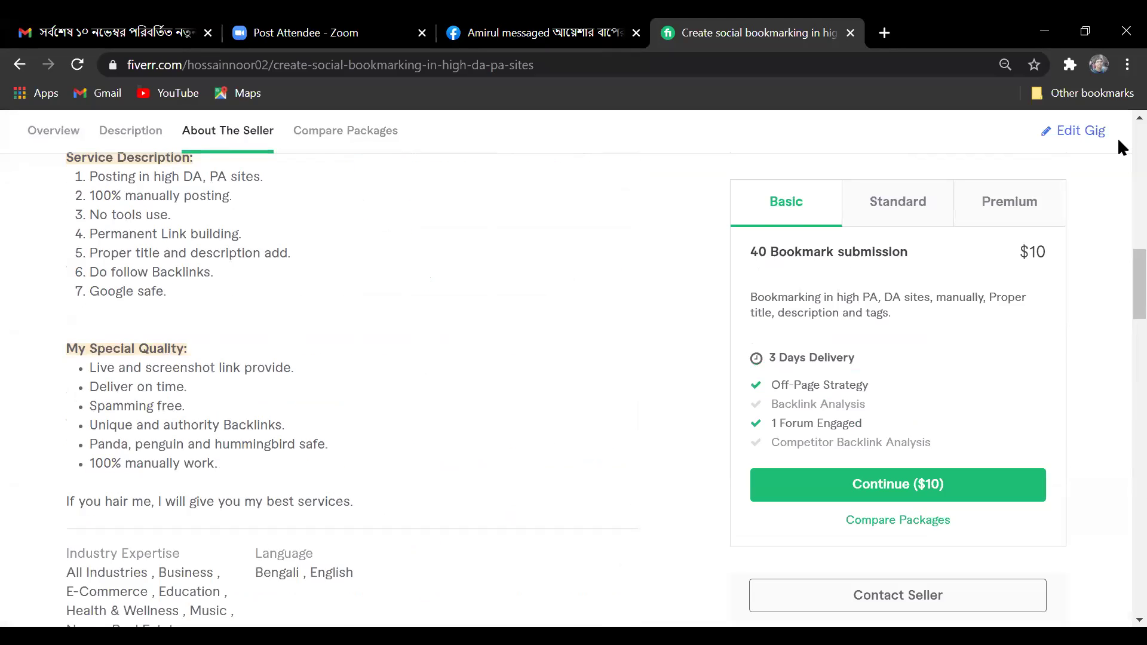
scroll(1117, 138, "up", 5)
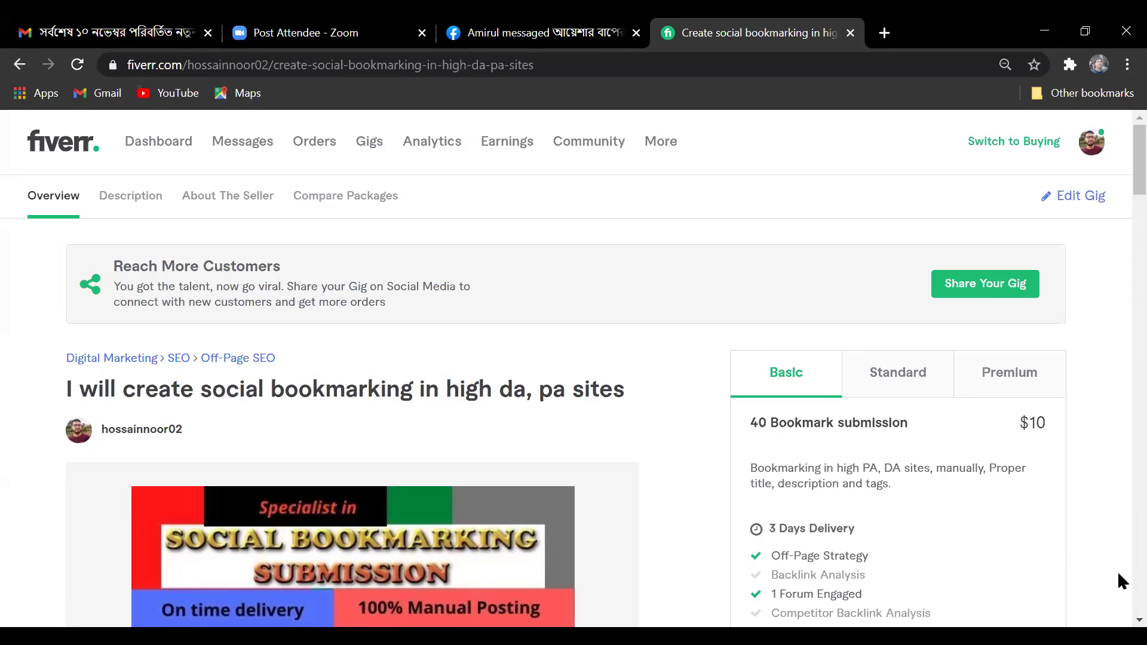
- Go from Scope & Pricing to the Overview section of the draft gig's editor to check the title and category
scroll(1119, 576, "down", 3)
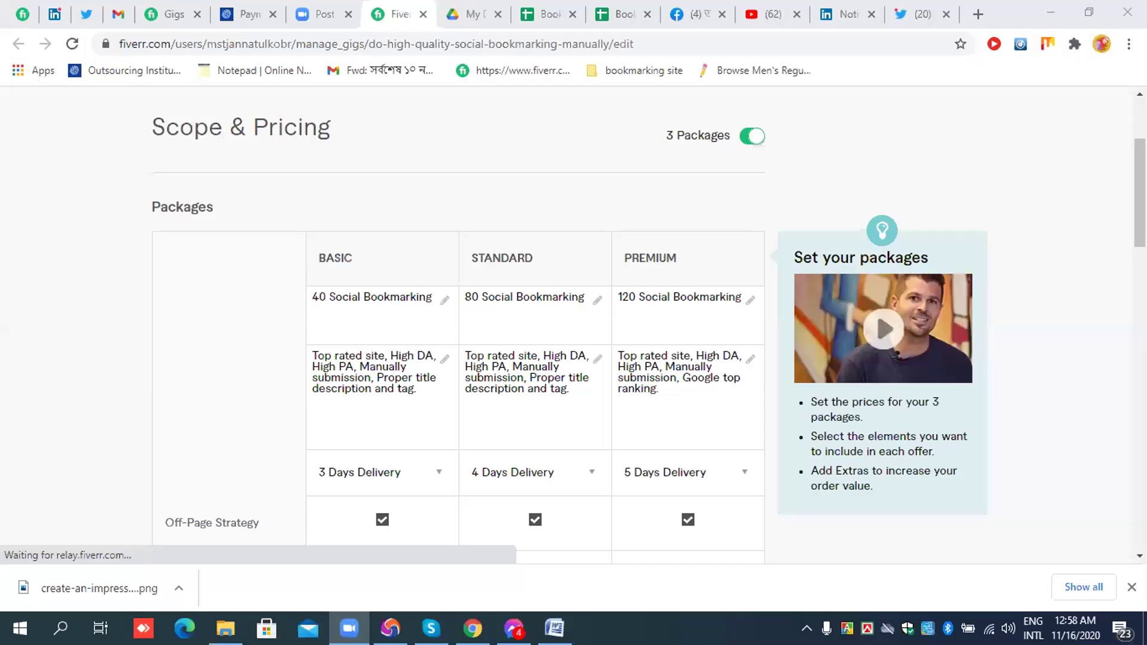
scroll(328, 297, "up", 3)
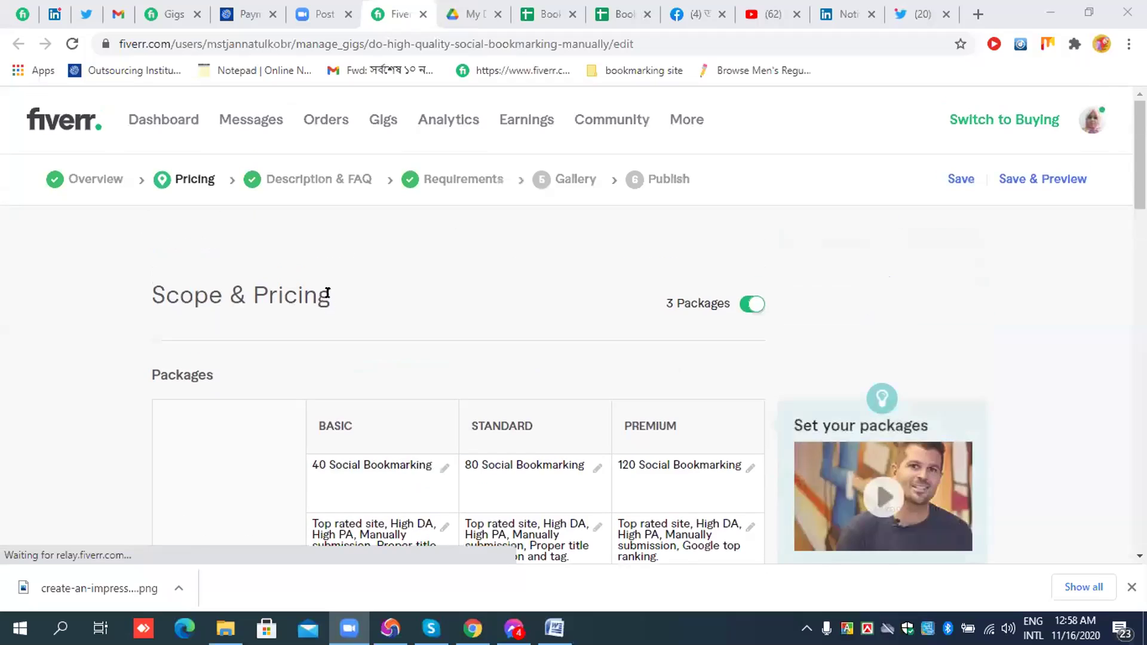
left_click(104, 182)
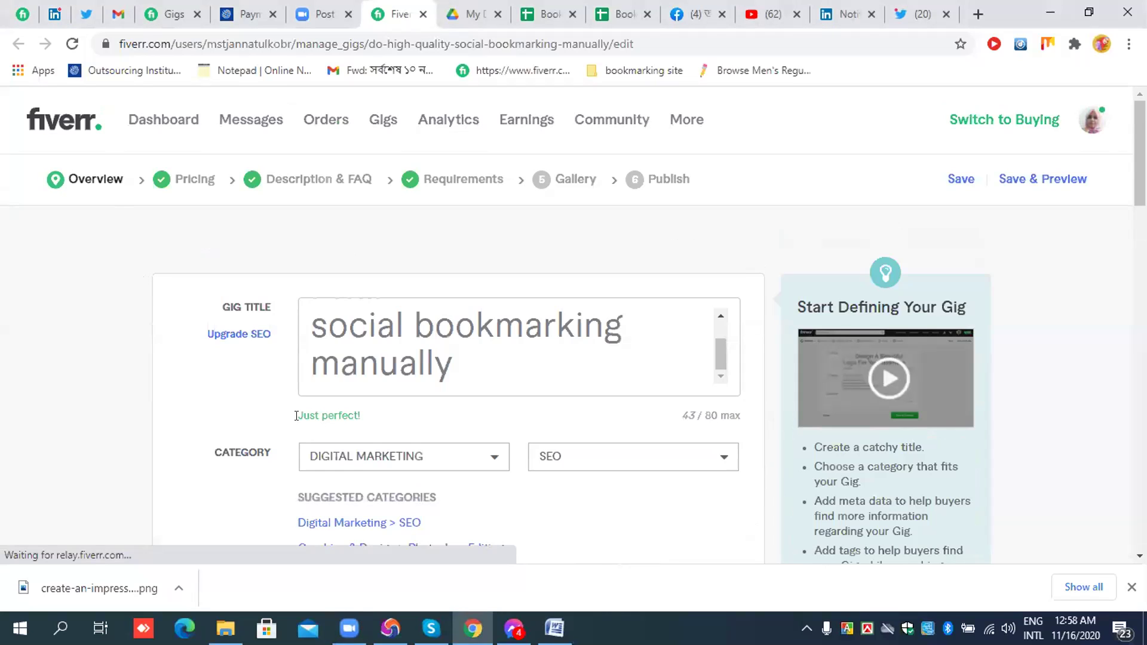
mouse_move(315, 419)
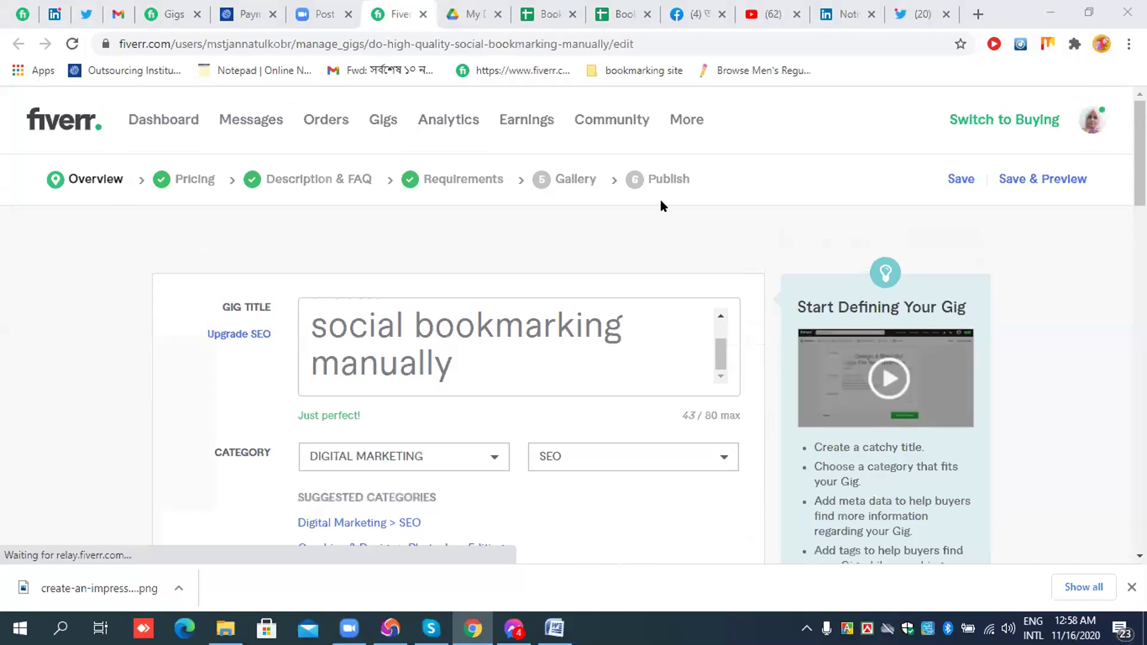
- Open the seller profile and try to view its draft gigs
left_click(1086, 124)
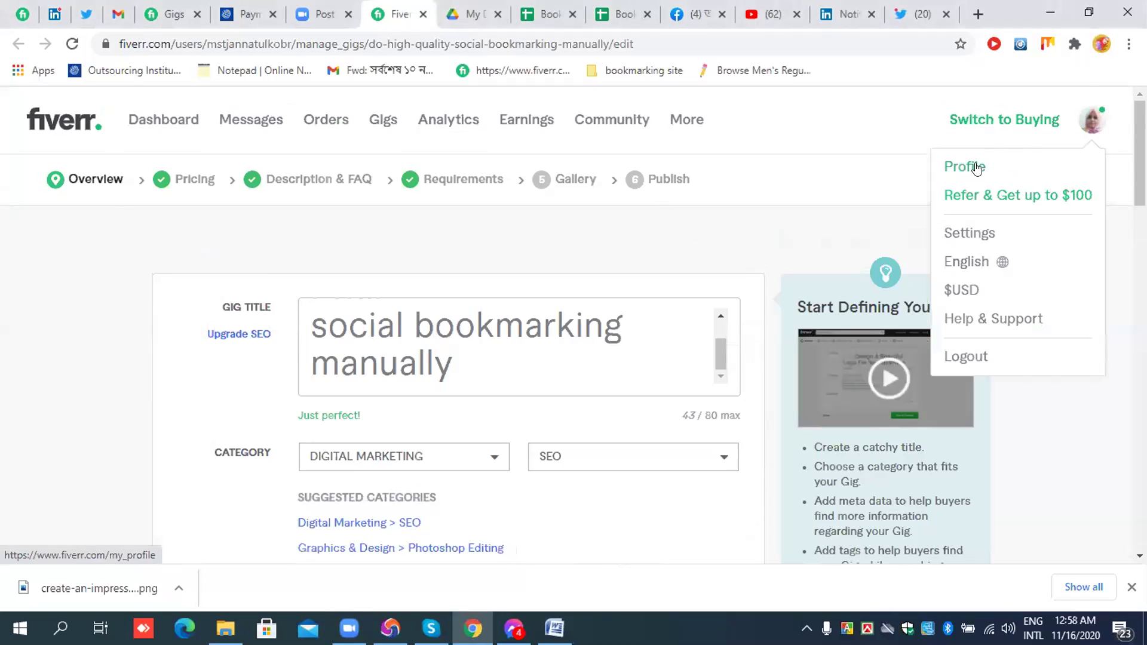
left_click(977, 170)
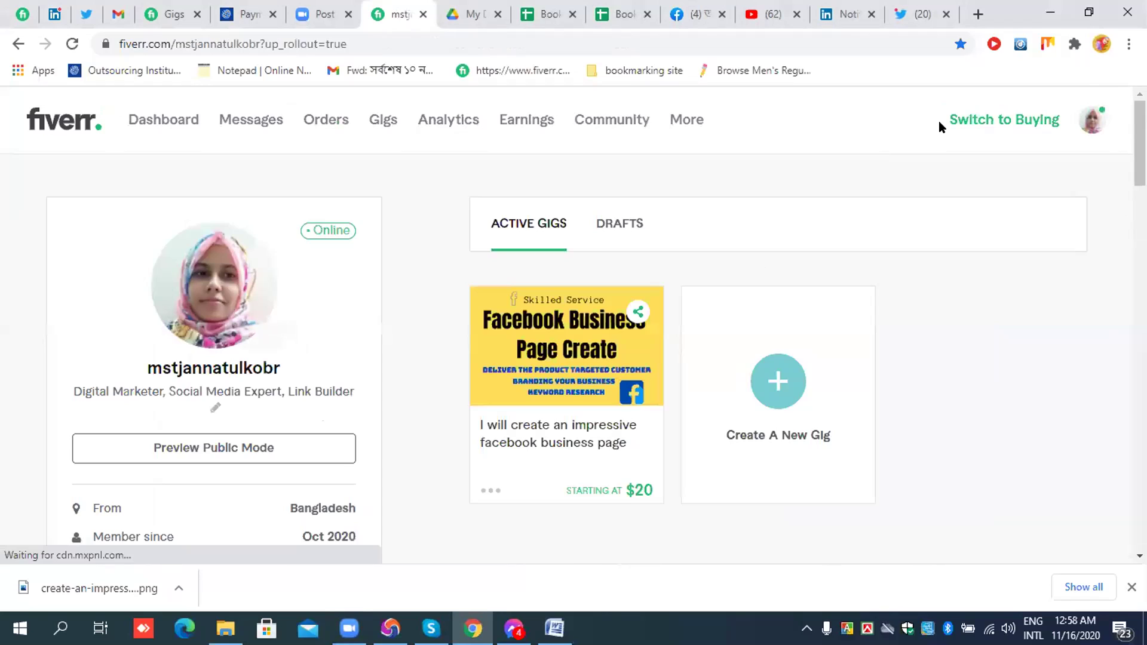
left_click(628, 234)
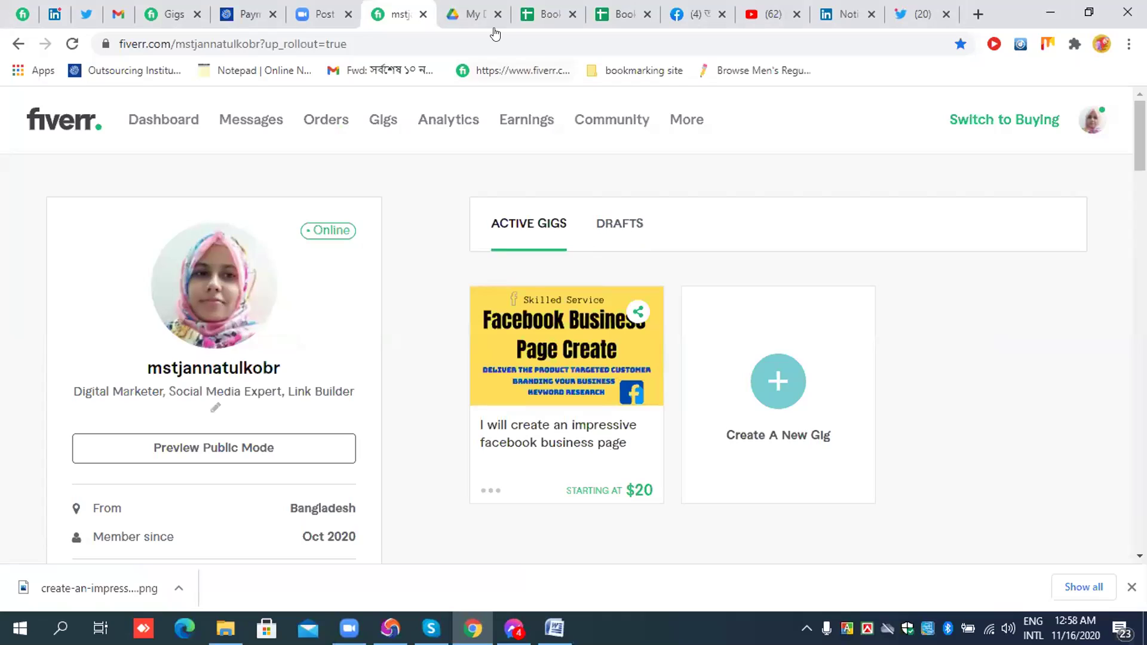
left_click(623, 18)
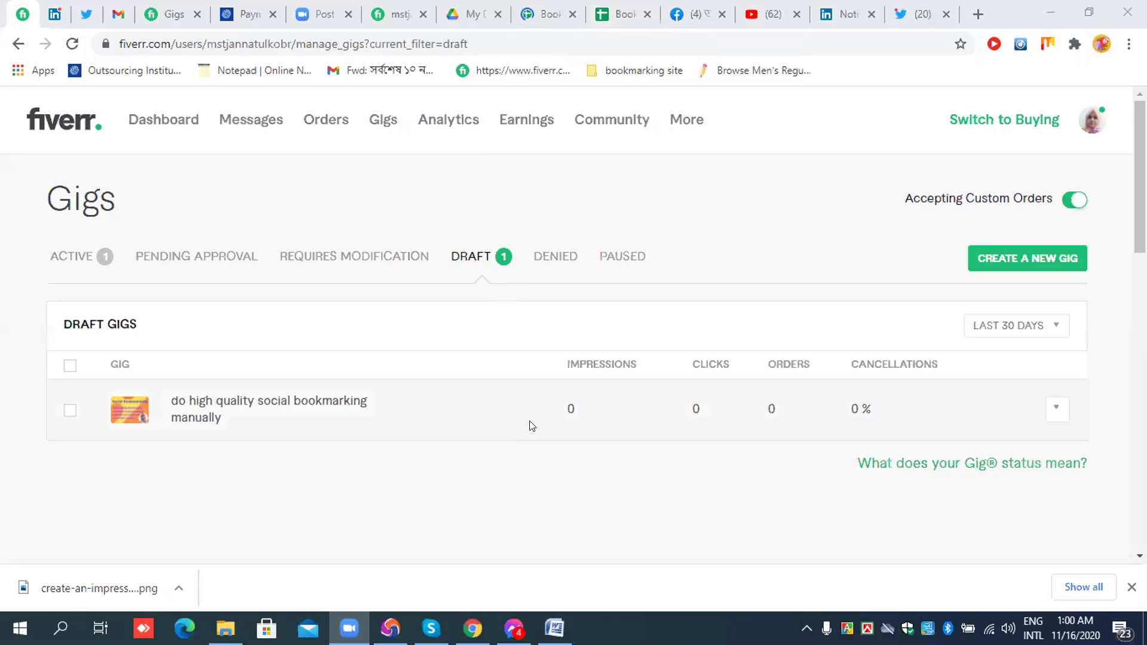
- Open the action options of the draft social bookmarking gig in the gig list and dismiss the incoming video call
left_click(1055, 410)
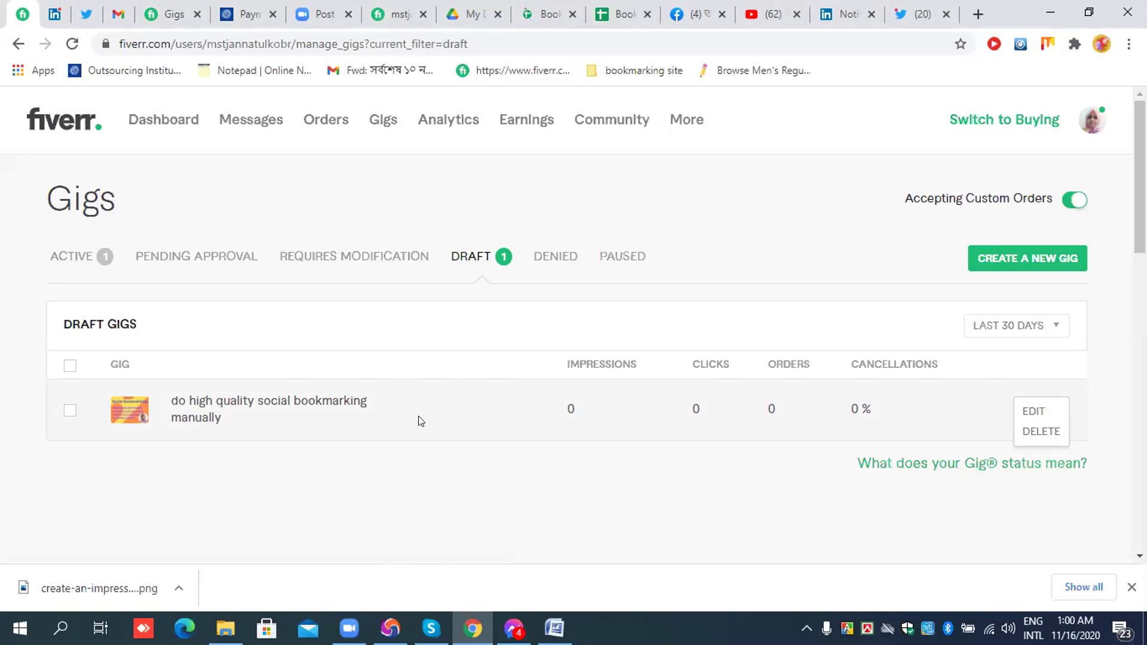
scroll(442, 412, "down", 1)
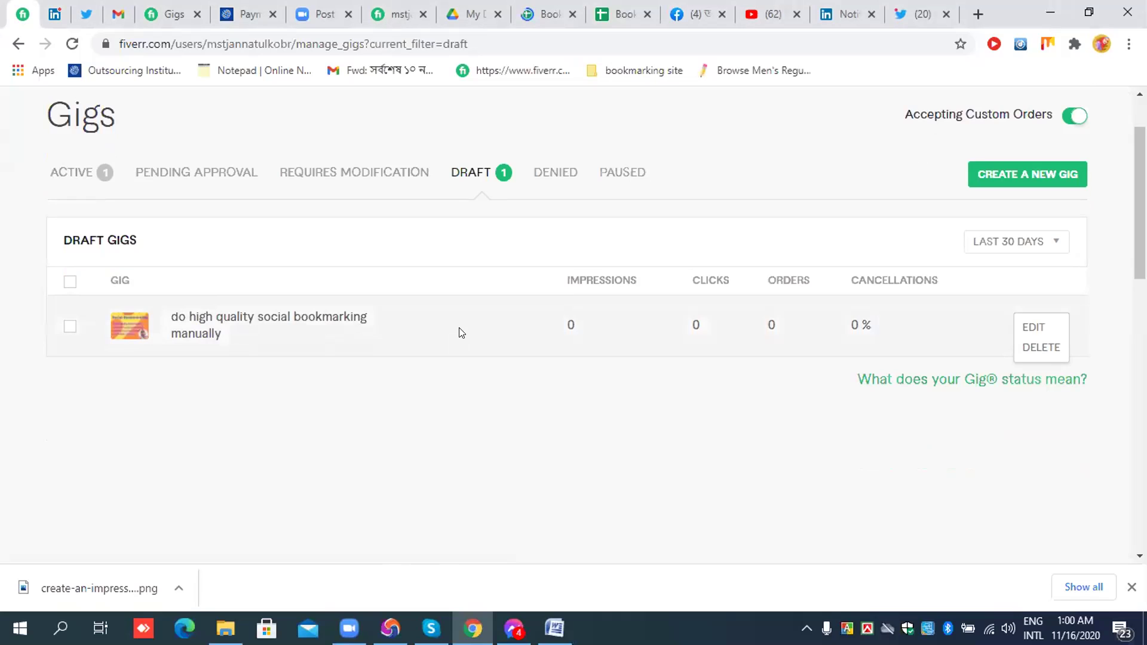
right_click(484, 327)
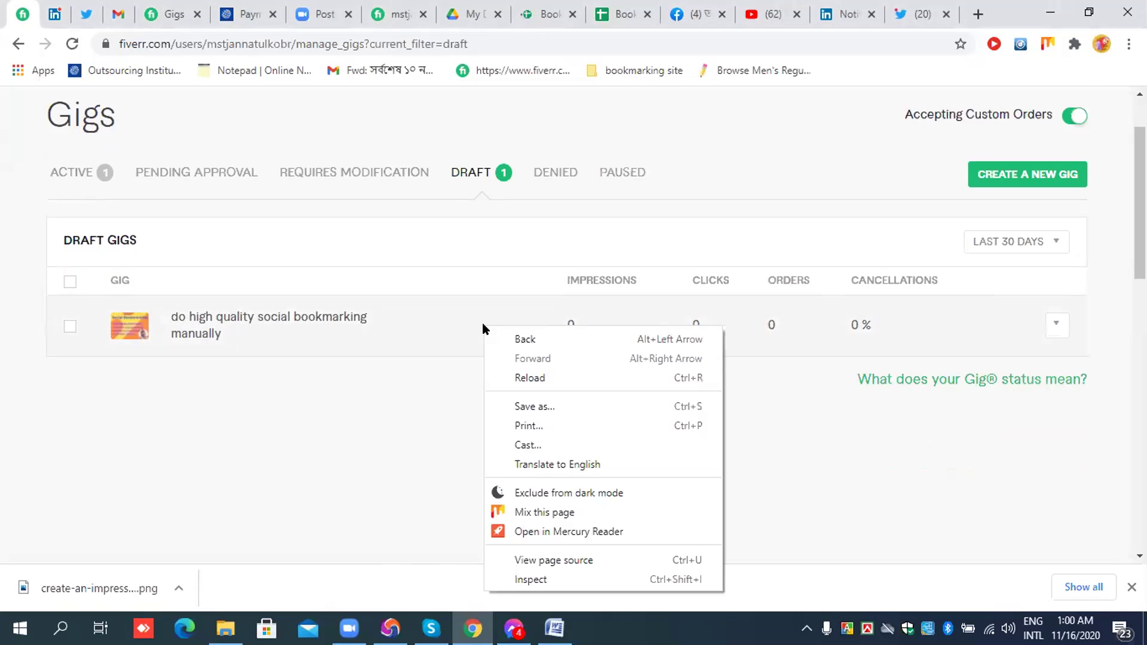
left_click(461, 335)
mouse_move(1056, 333)
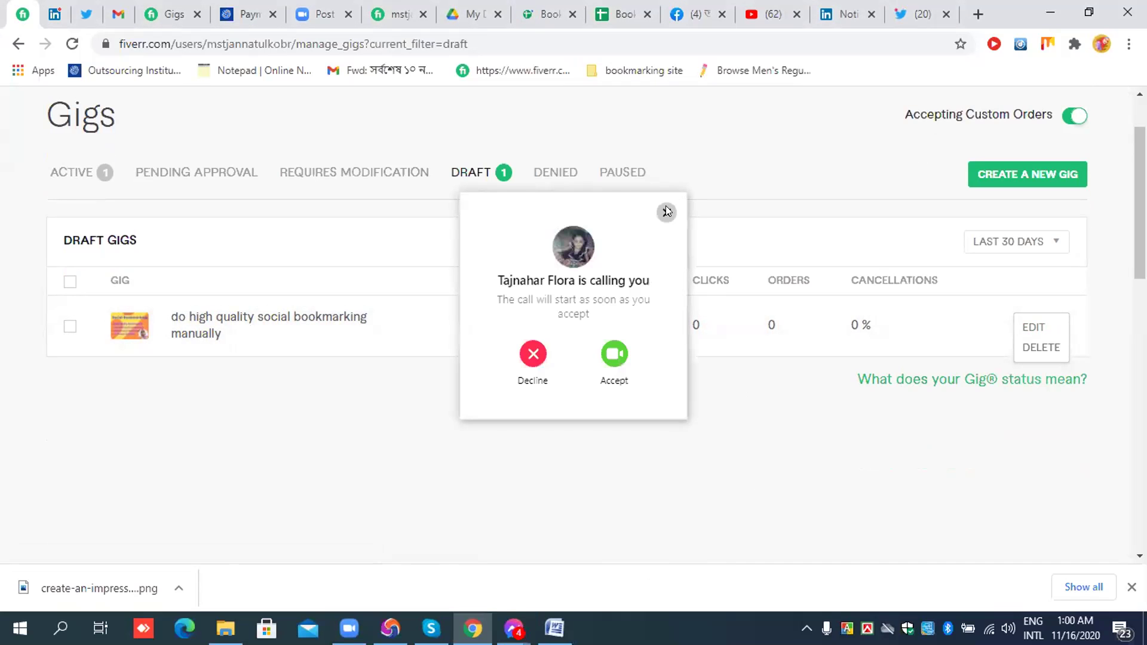
left_click(666, 213)
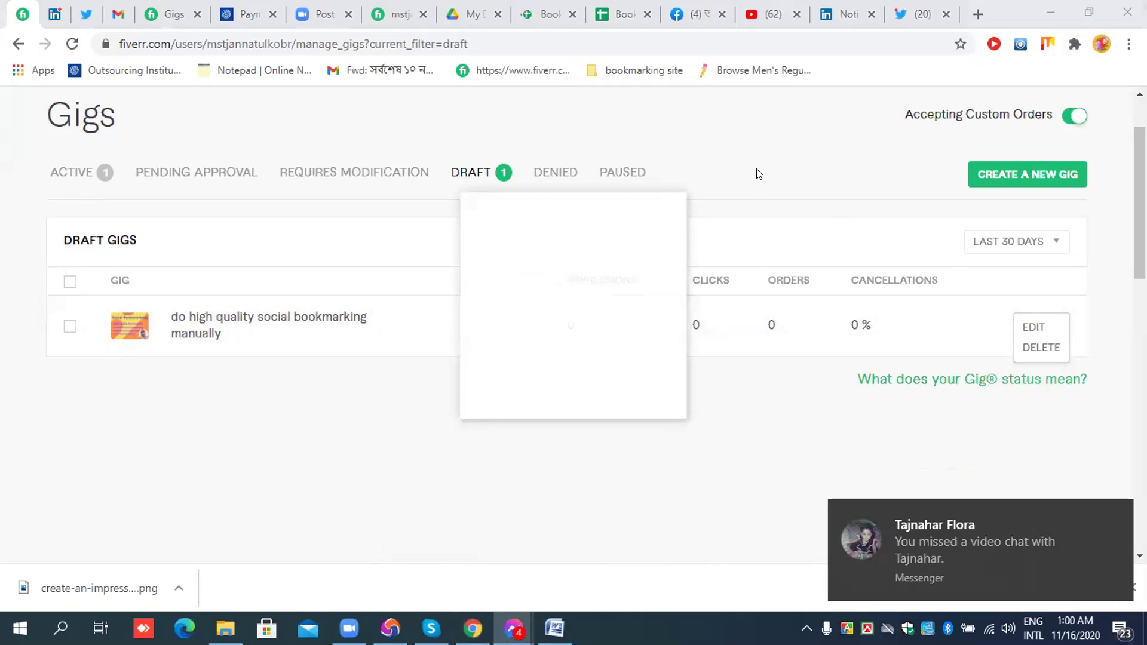
left_click(666, 210)
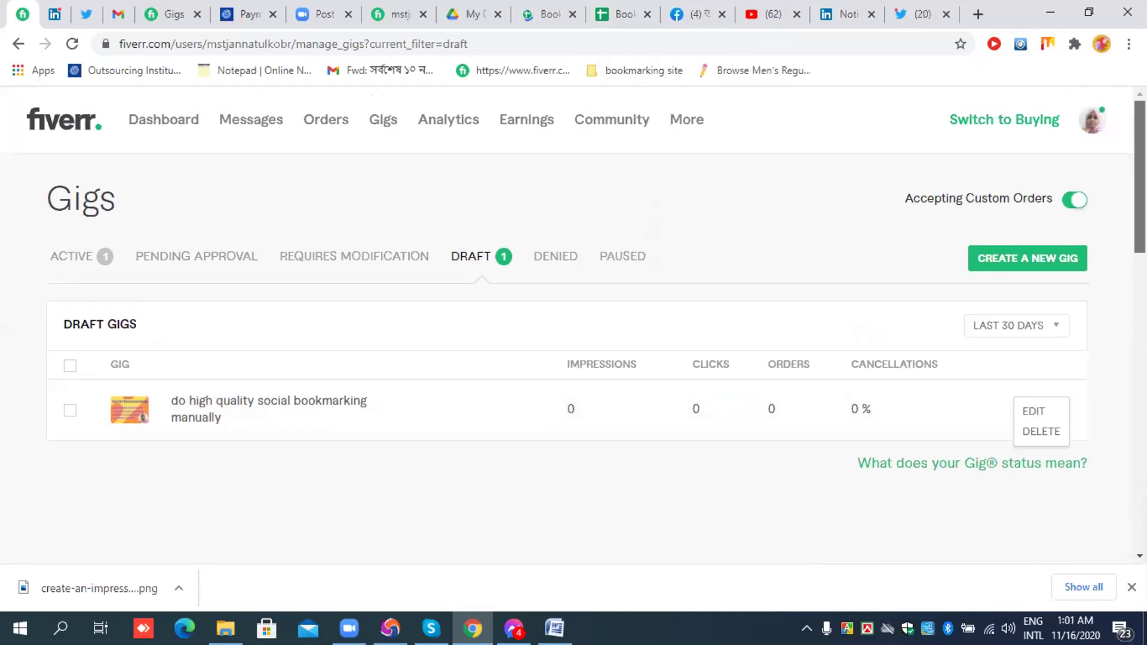
- Show the draft gigs on the seller profile, dismissing the incoming call
left_click(1093, 125)
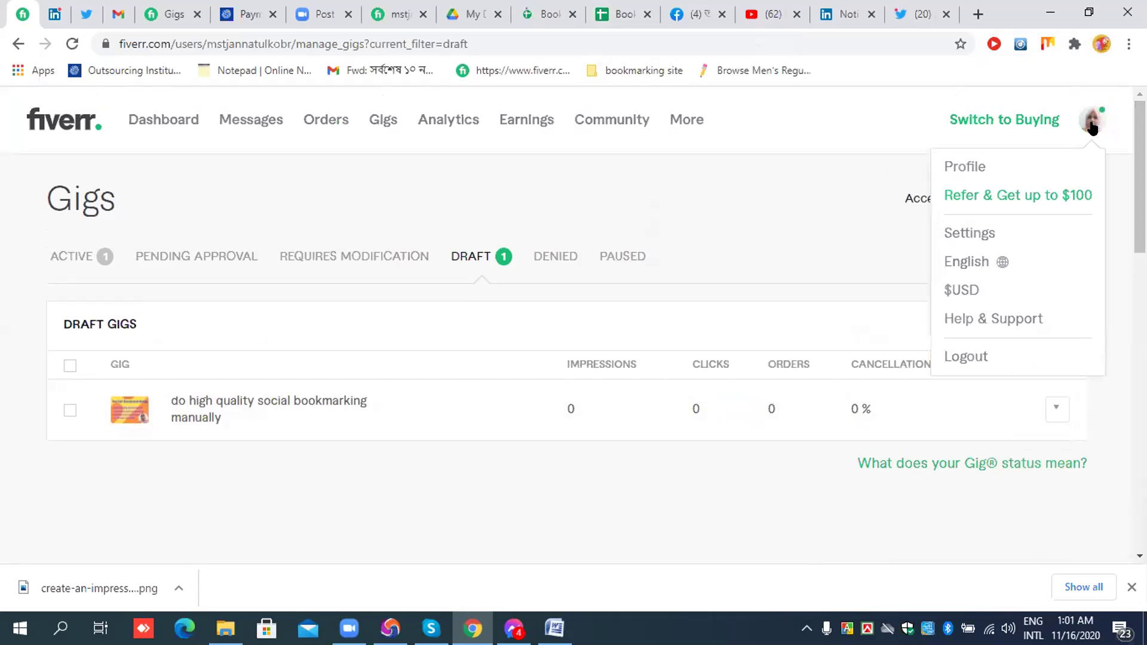
left_click(960, 163)
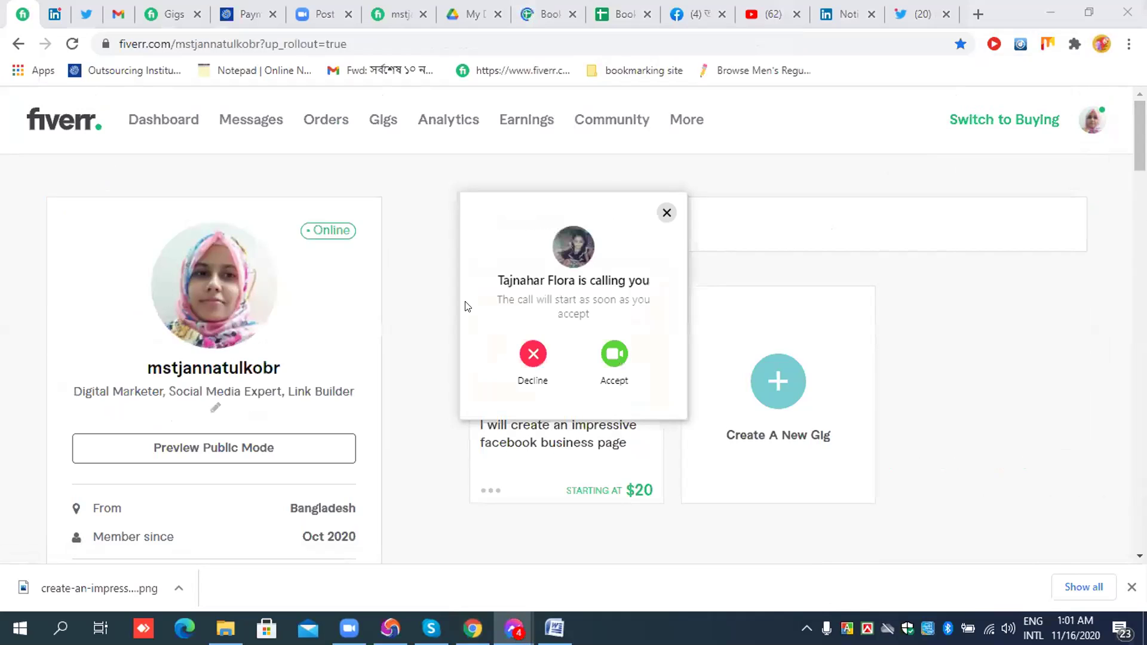
left_click(666, 217)
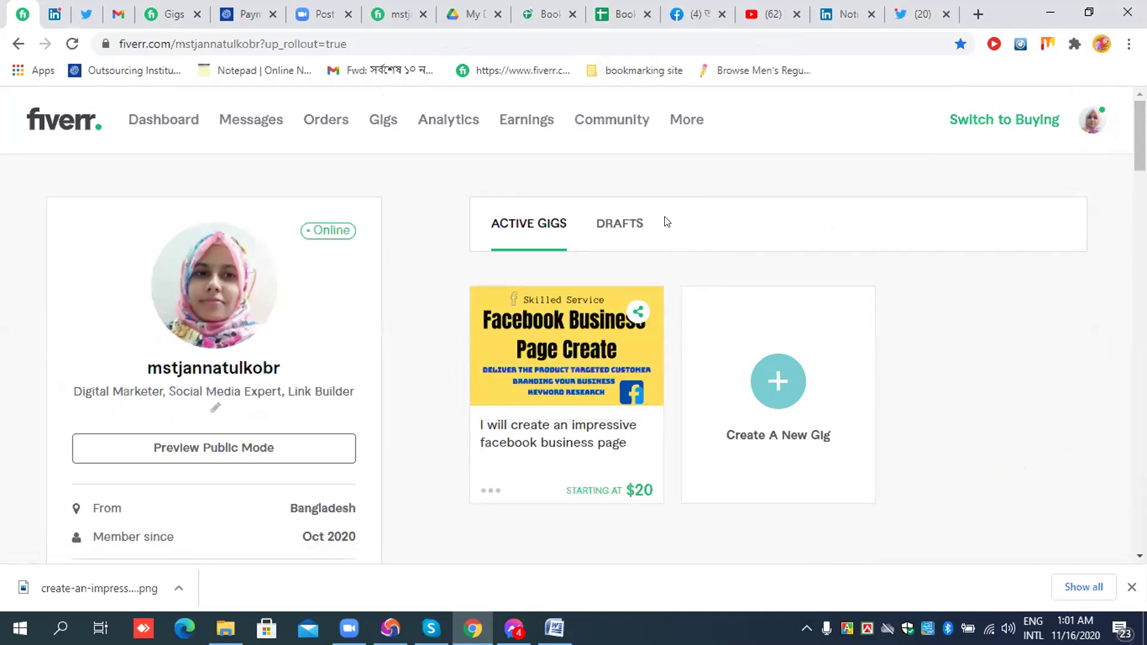
left_click(631, 224)
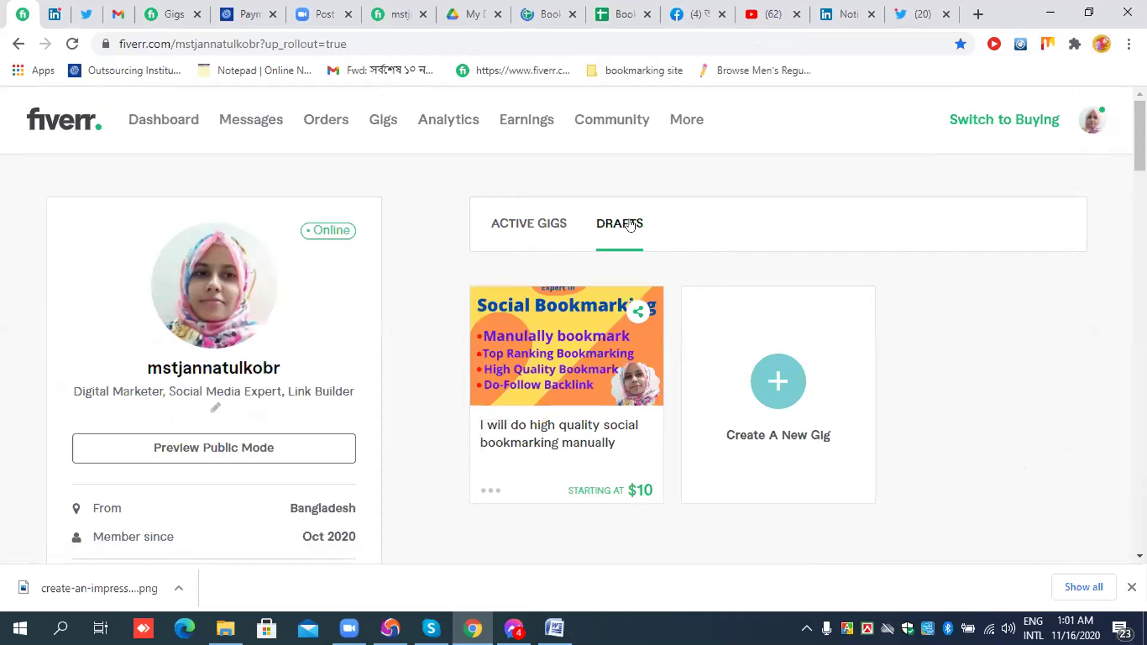
- Open the draft gig "I will do high quality social bookmarking manually" and examine its title, Basic package and gallery image
left_click(557, 441)
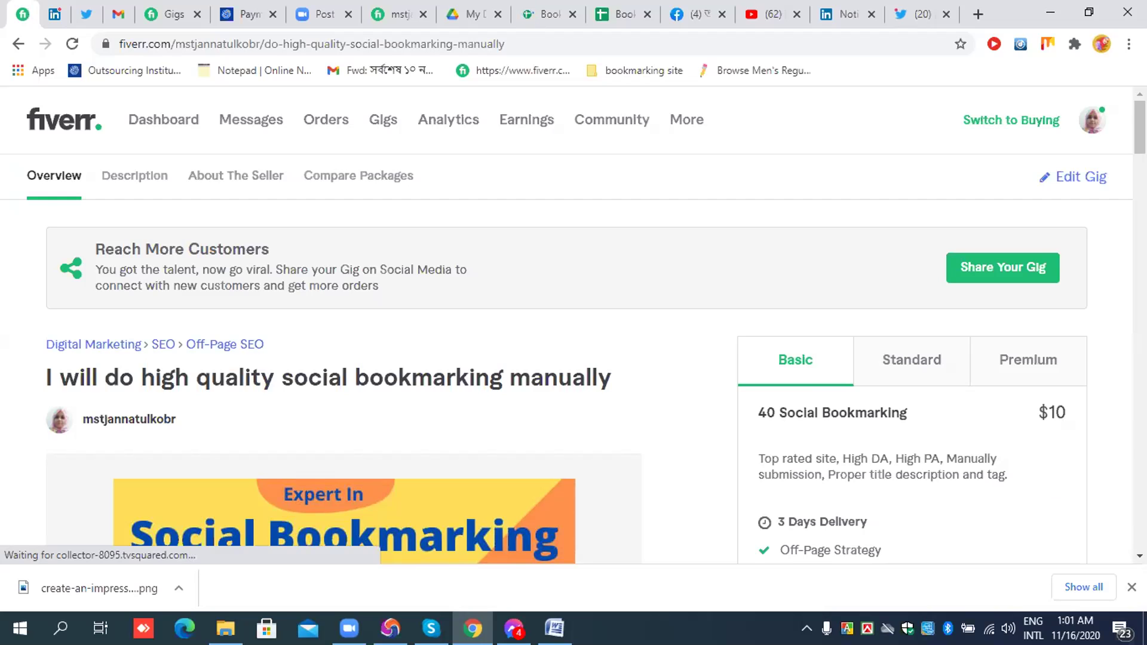
scroll(572, 325, "down", 2)
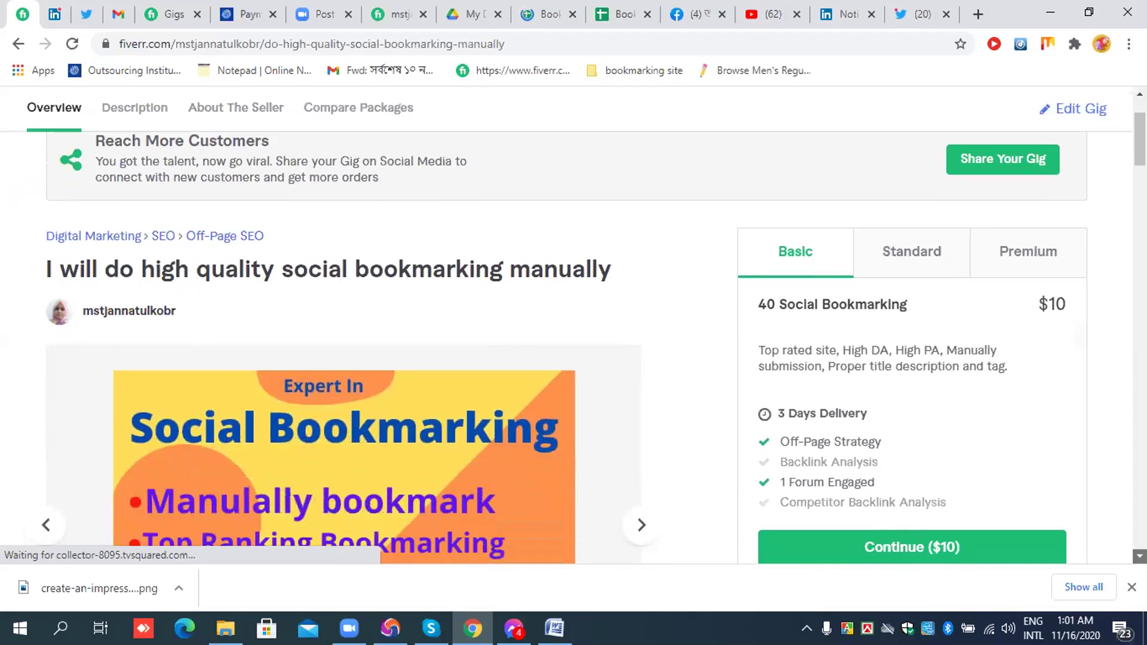
scroll(572, 325, "down", 1)
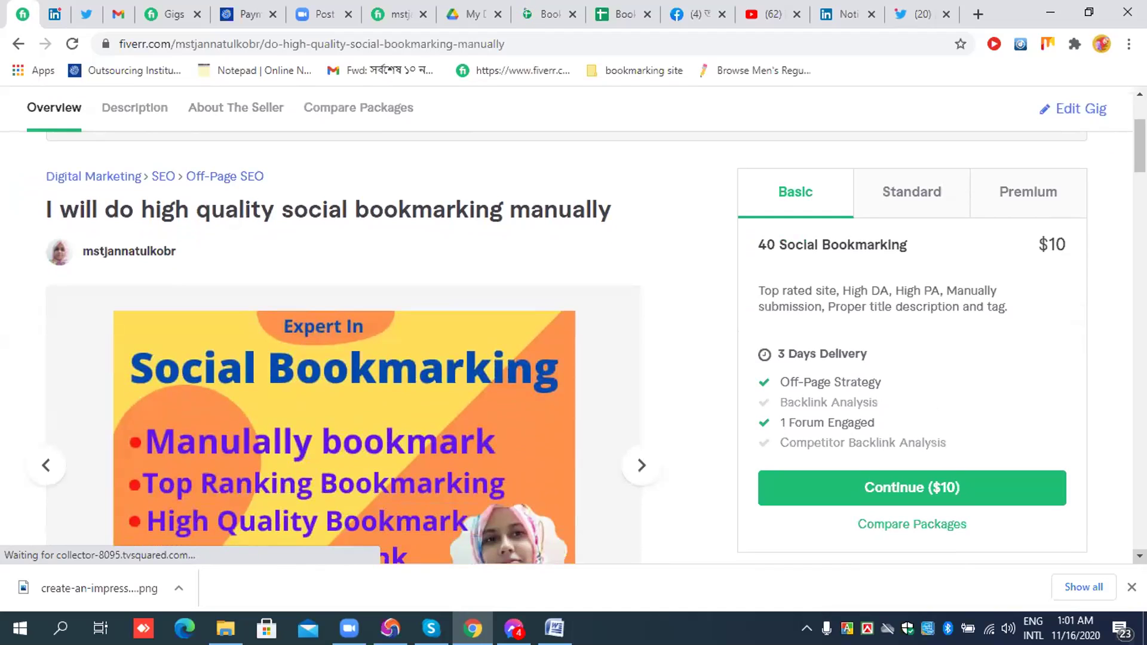
scroll(573, 325, "down", 3)
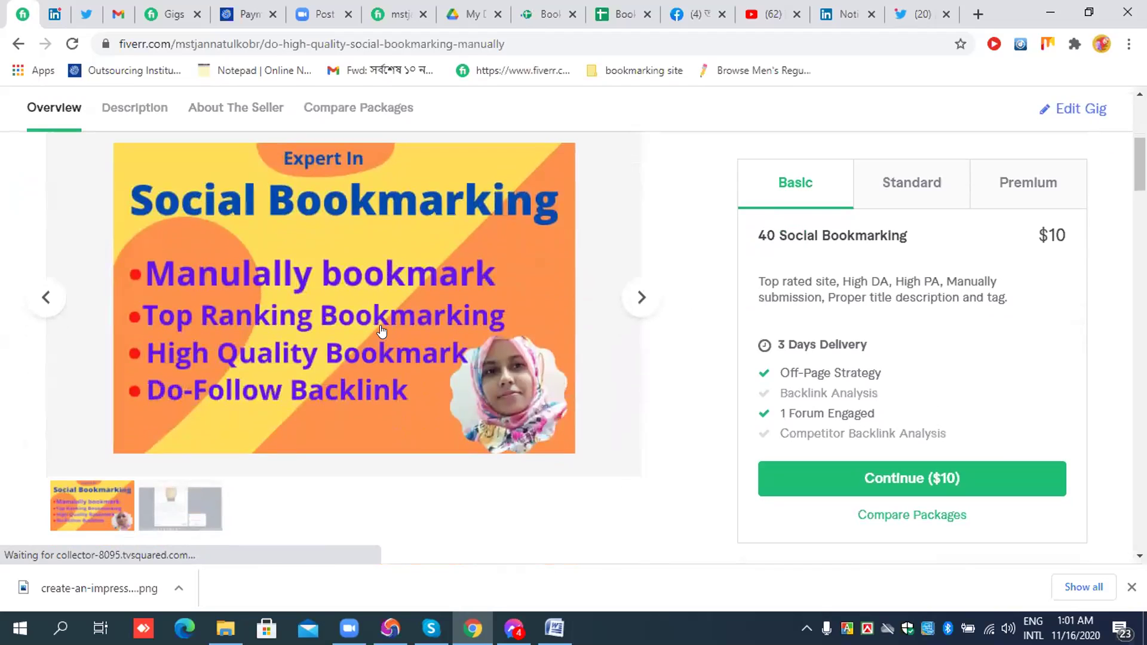
mouse_move(377, 325)
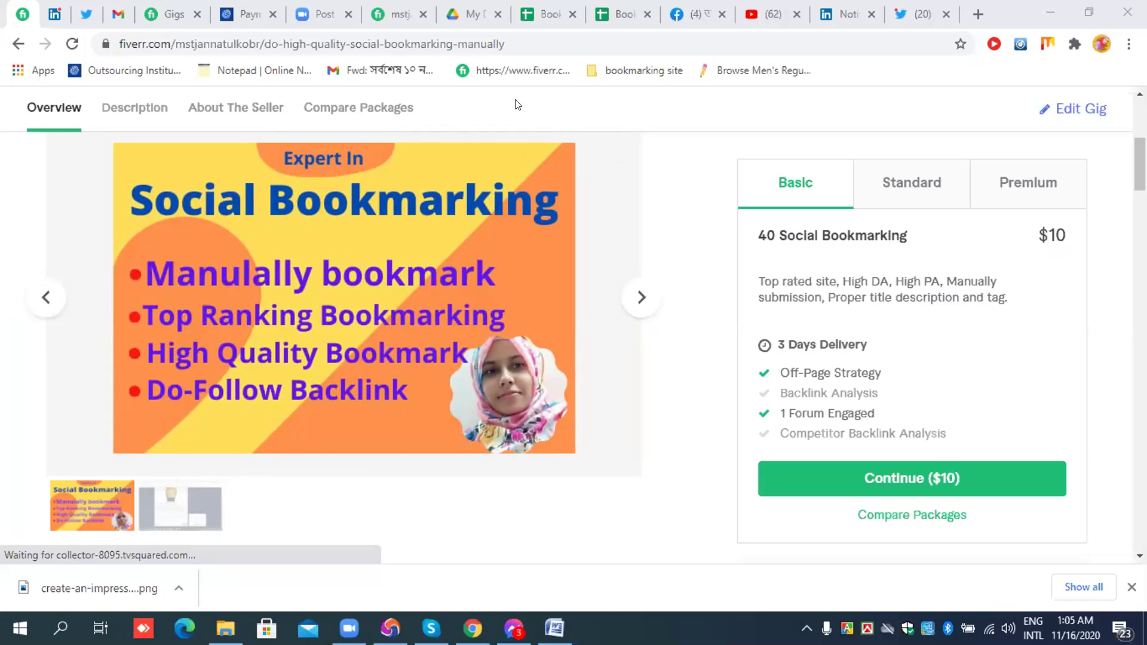
- Read the draft gig's About This Gig section, including its introduction and numbered service description
left_click(533, 105)
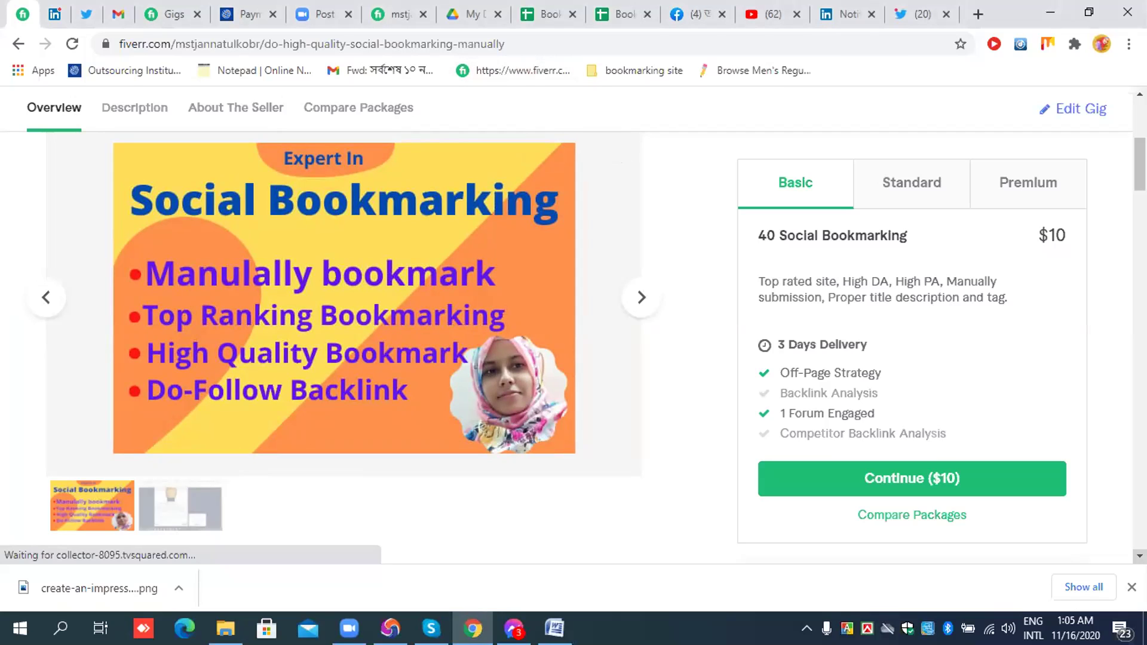
scroll(1140, 555, "down", 5)
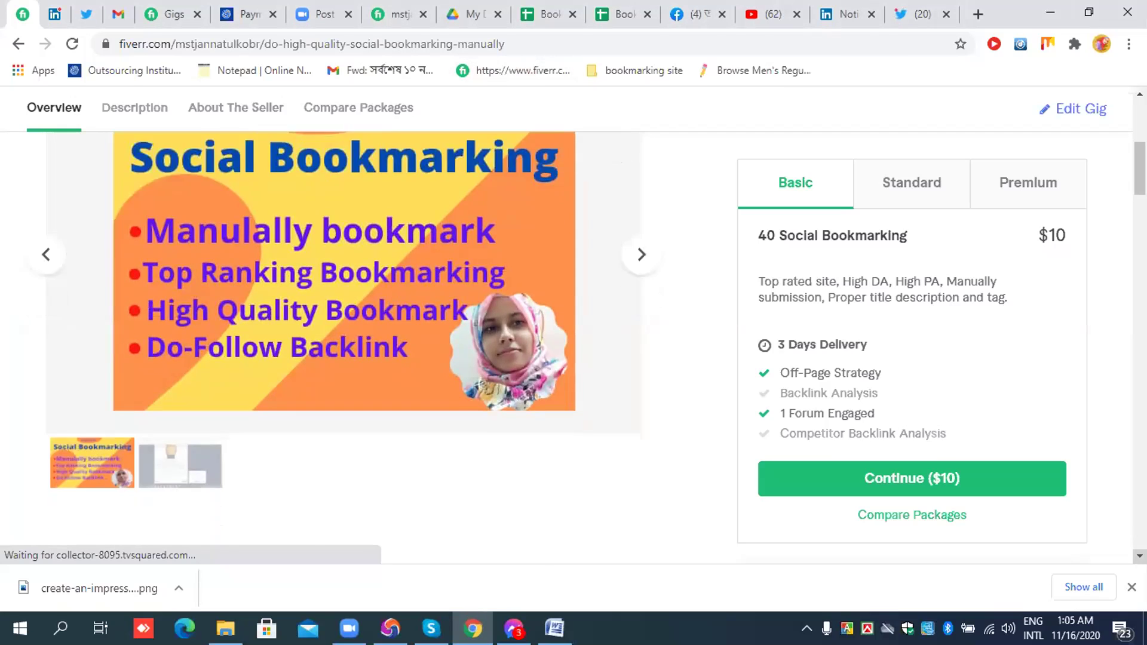
scroll(1140, 555, "down", 3)
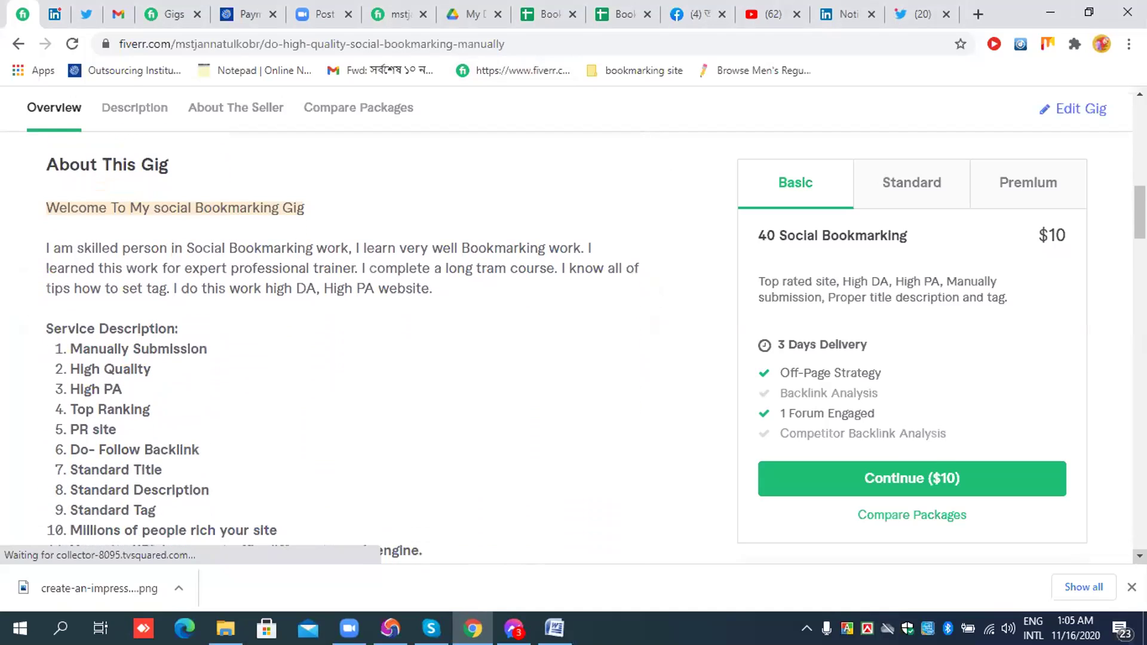
scroll(1140, 556, "down", 1)
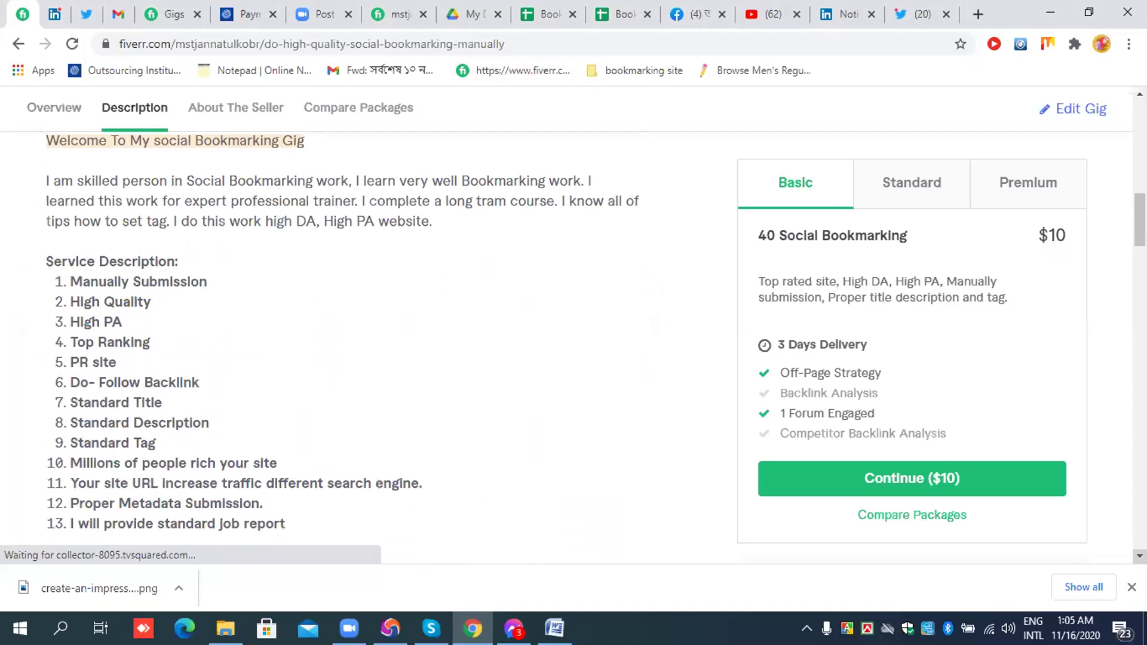
scroll(1140, 555, "down", 2)
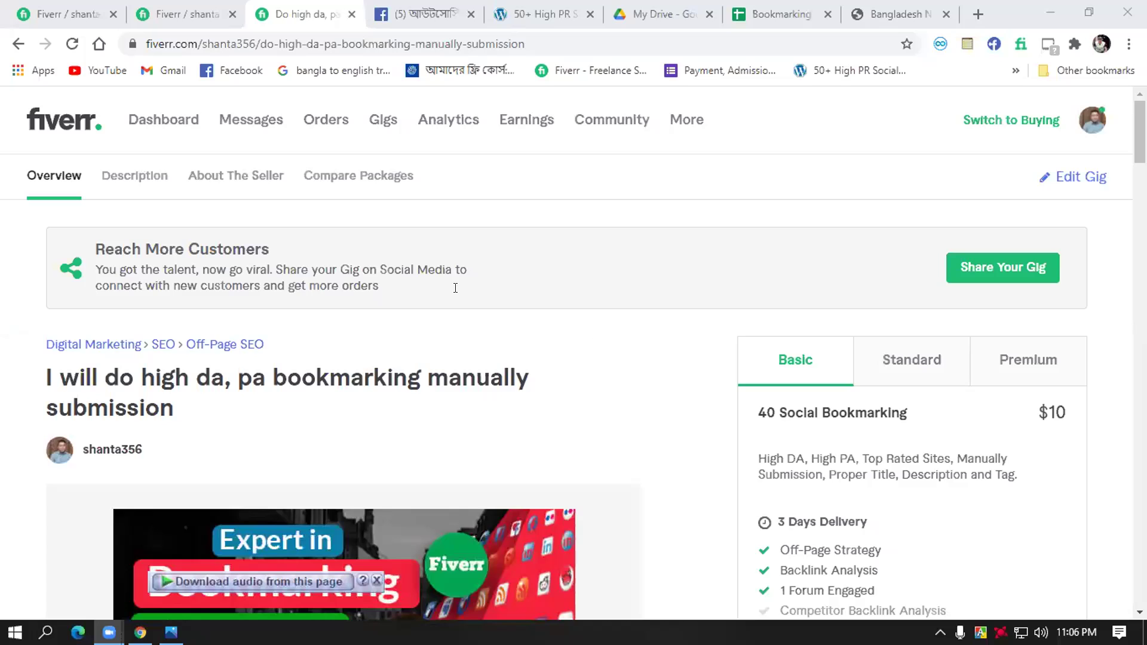
- Examine the title, Basic package and gallery image of the gig "I will do high da, pa bookmarking manually submission"
scroll(448, 302, "down", 2)
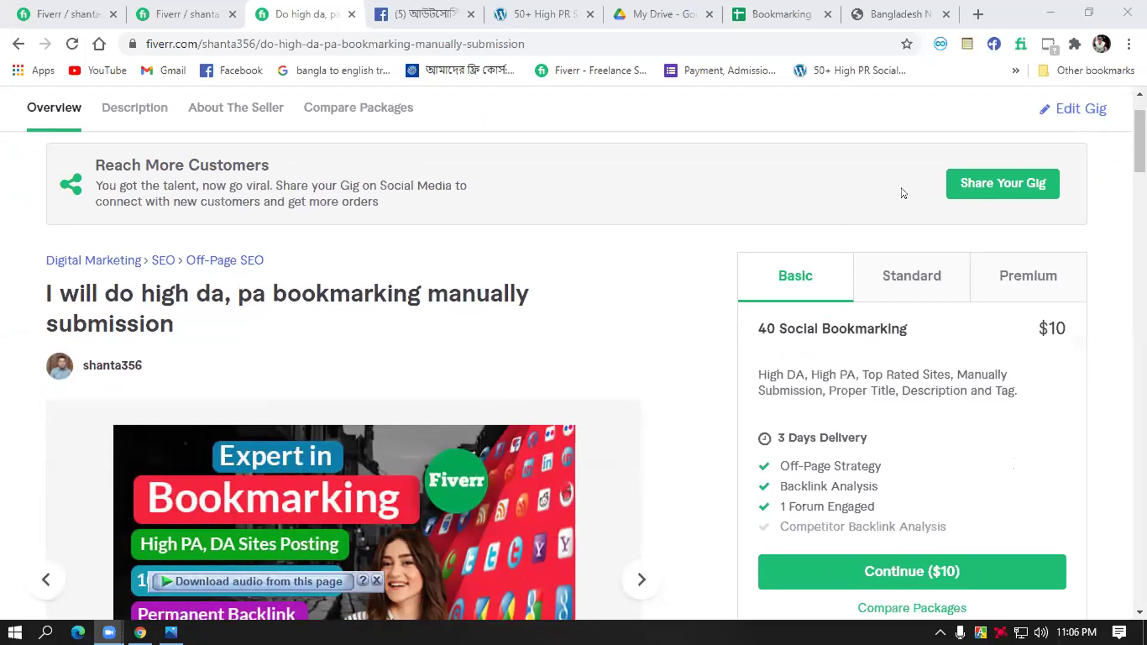
scroll(700, 493, "down", 2)
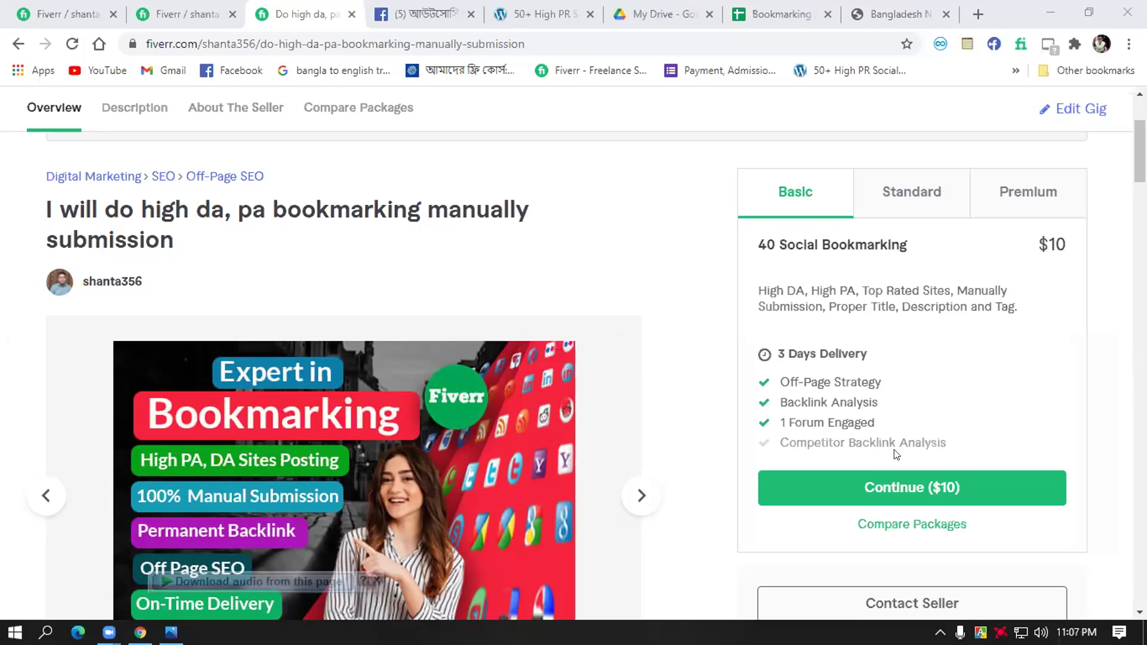
mouse_move(594, 464)
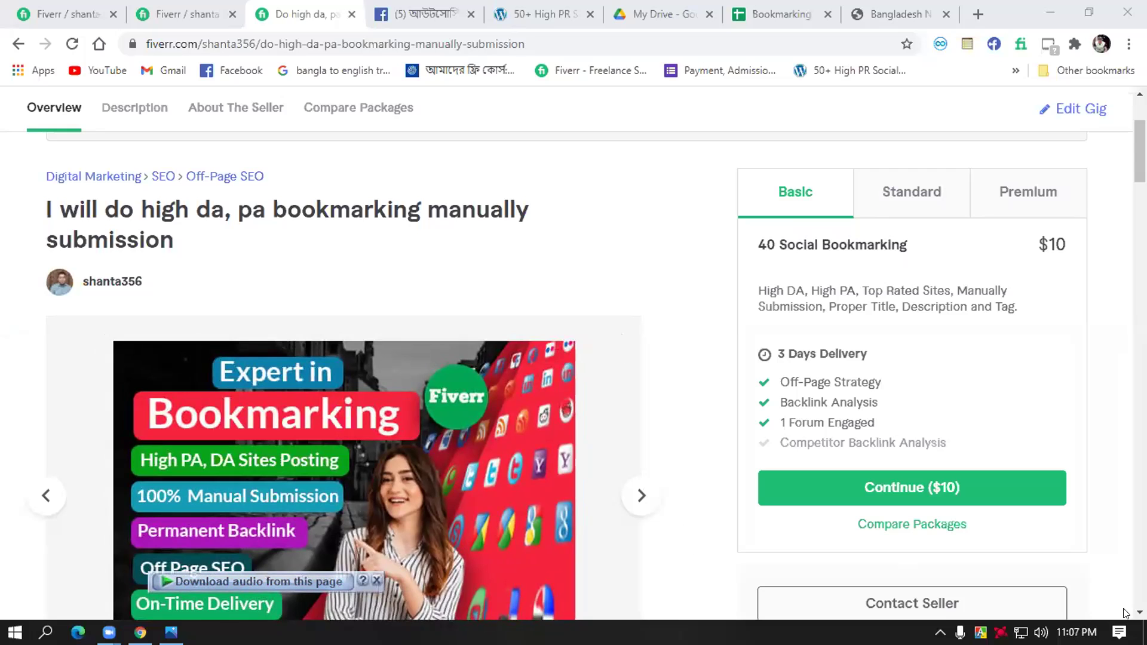
scroll(1129, 613, "down", 2)
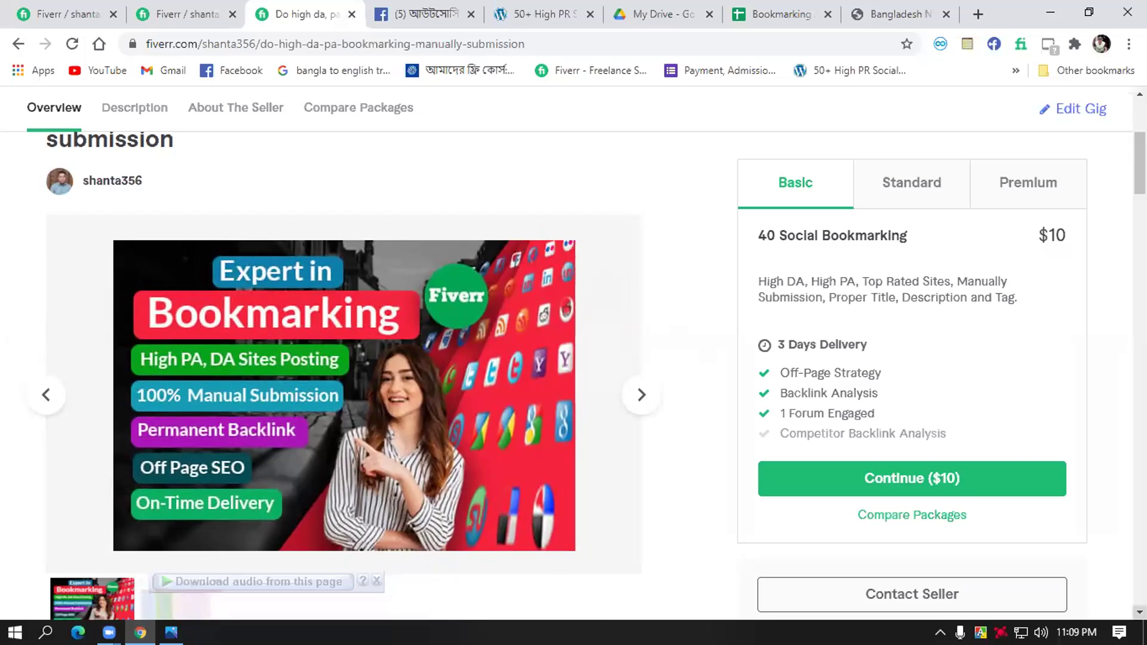
scroll(343, 358, "down", 2)
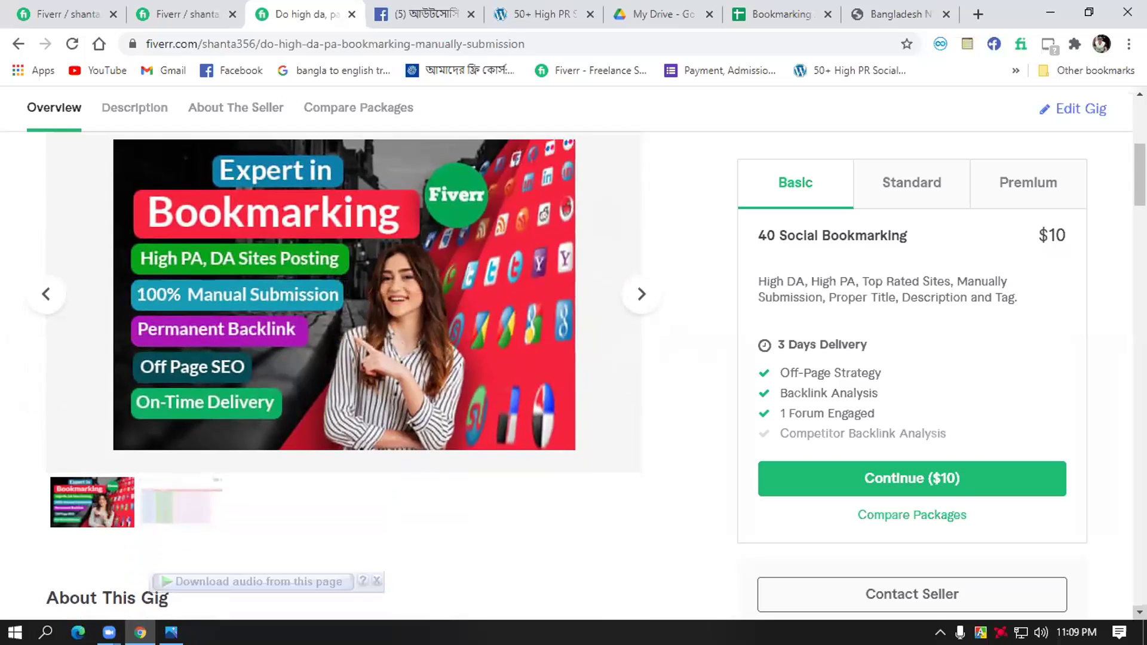
- Read the introduction under About This Gig and return to the gig's gallery image
scroll(343, 323, "down", 1)
scroll(342, 322, "down", 1)
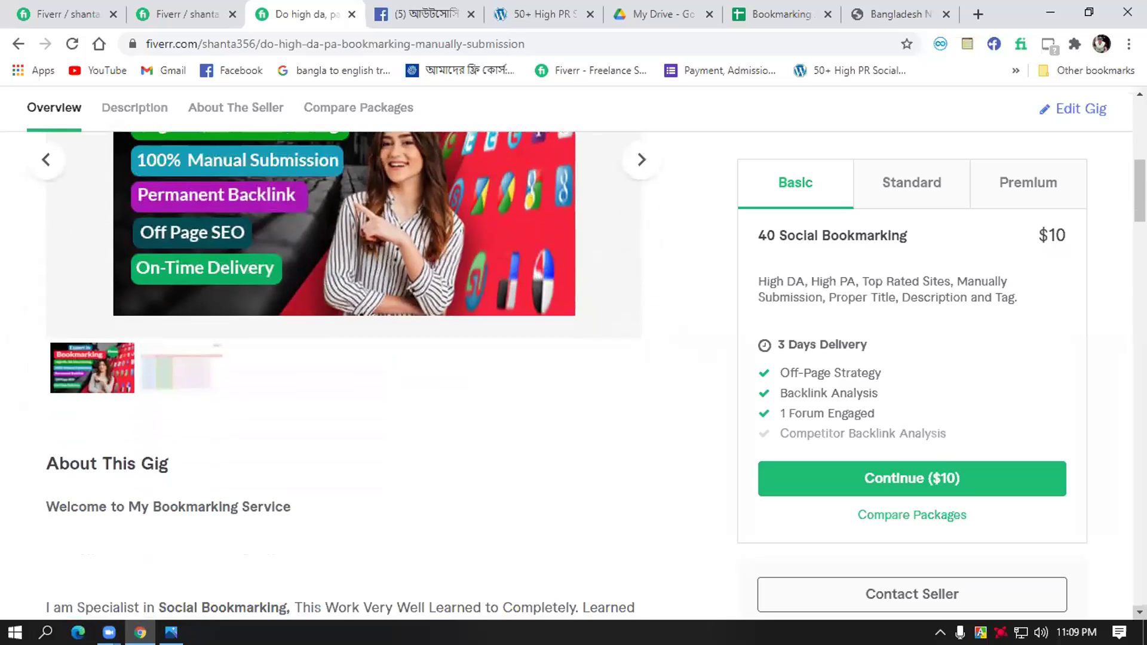
scroll(343, 323, "down", 1)
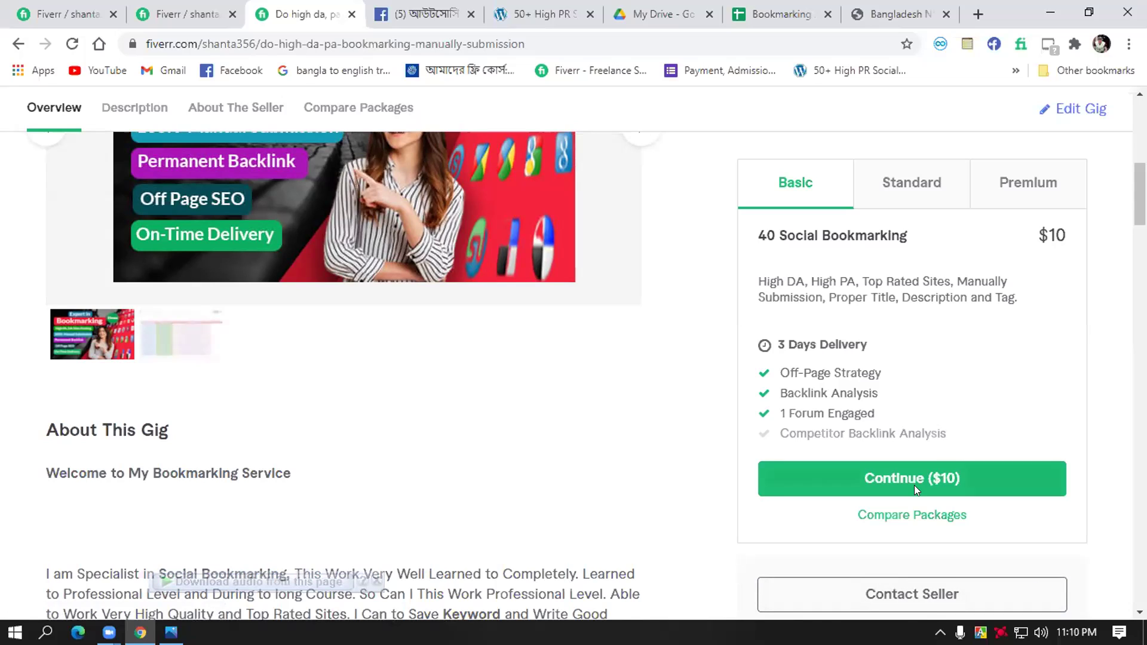
scroll(345, 358, "down", 1)
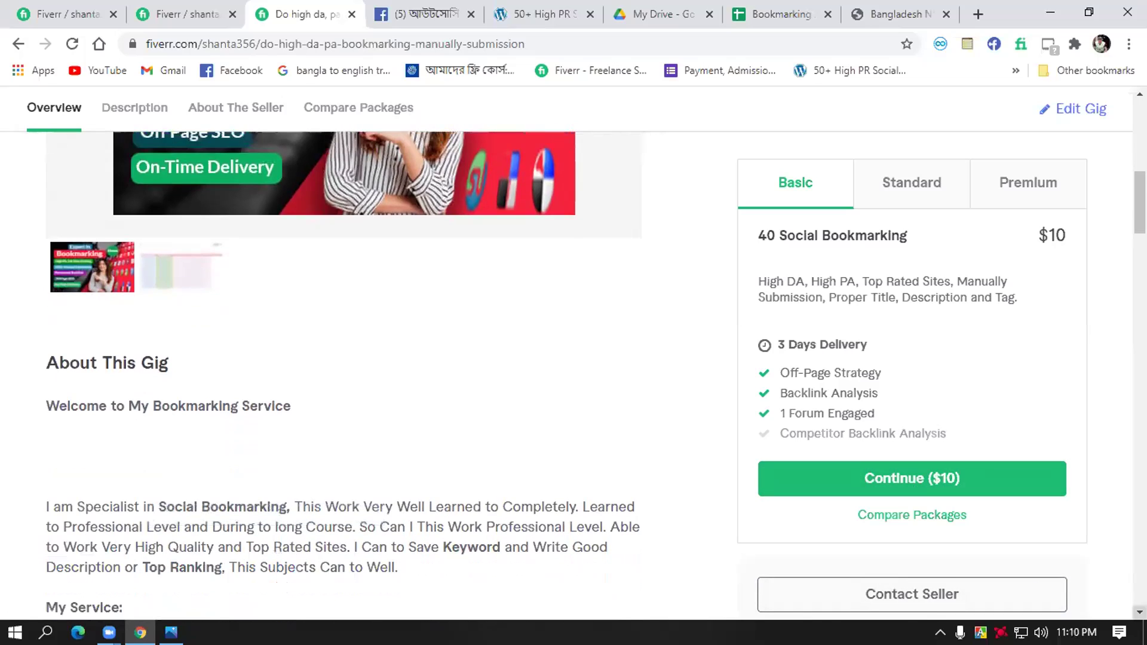
scroll(1124, 611, "down", 1)
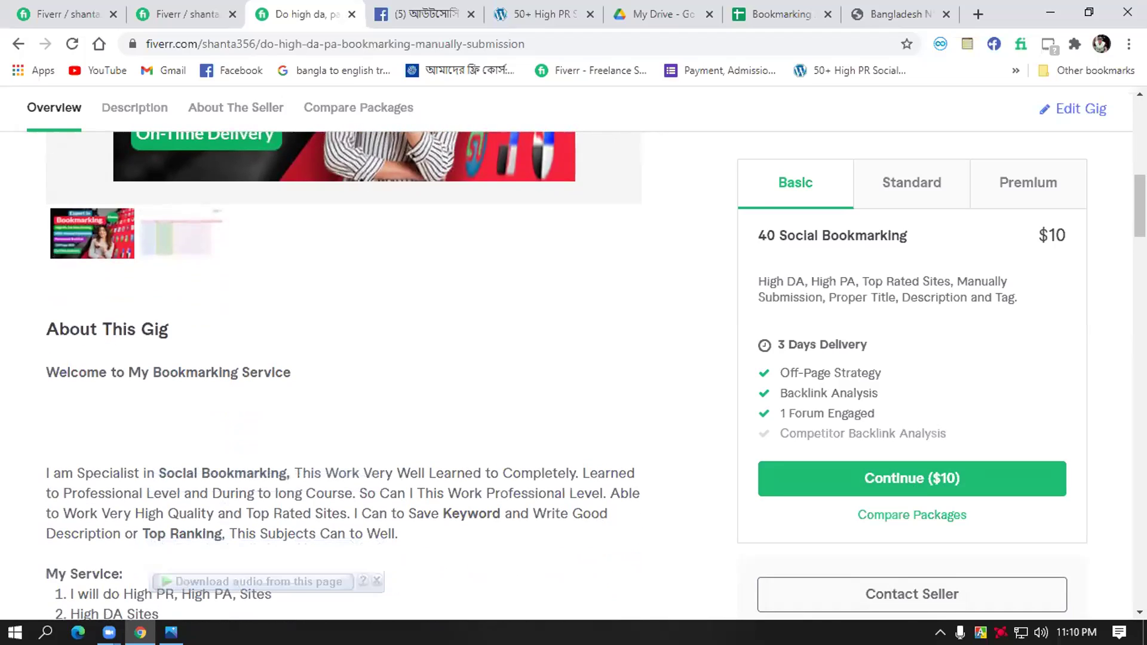
scroll(1139, 94, "up", 3)
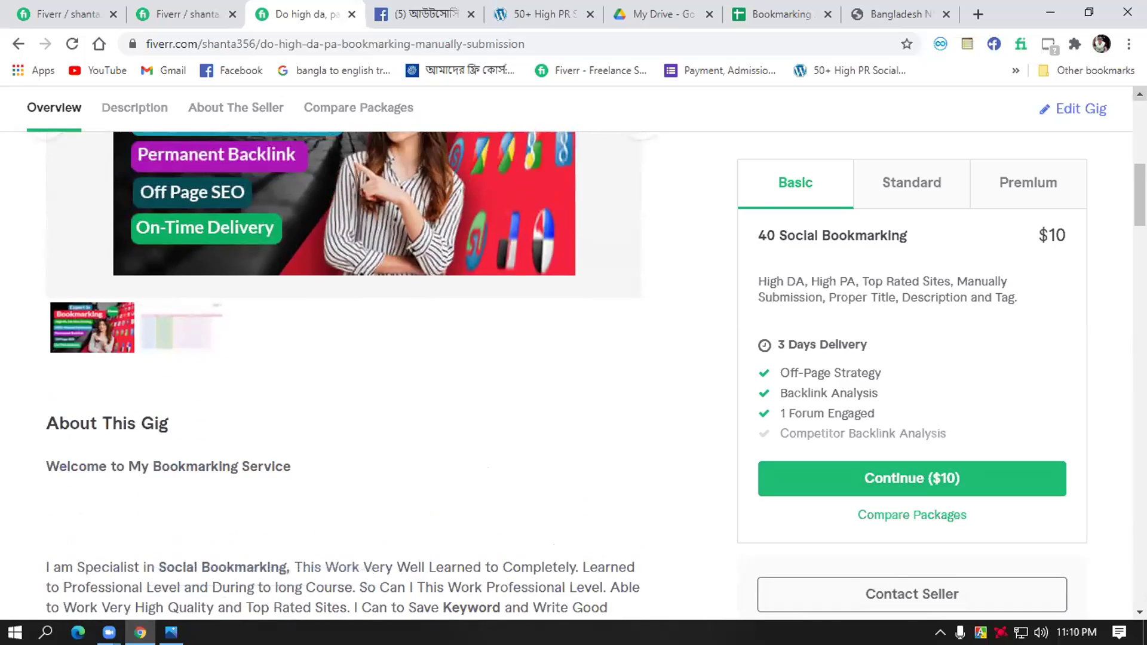
scroll(1140, 95, "up", 5)
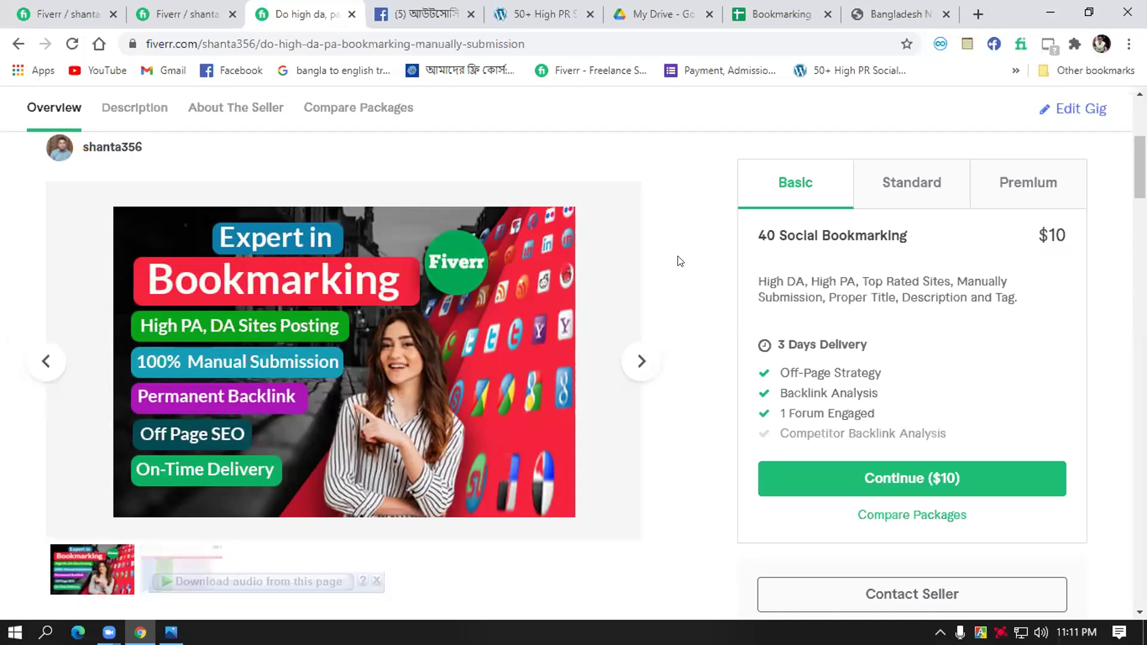
- Open the draft gig "I will do social bookmarking manually in high PR site for SEO ranking", view its gallery image enlarged and close it
mouse_move(508, 308)
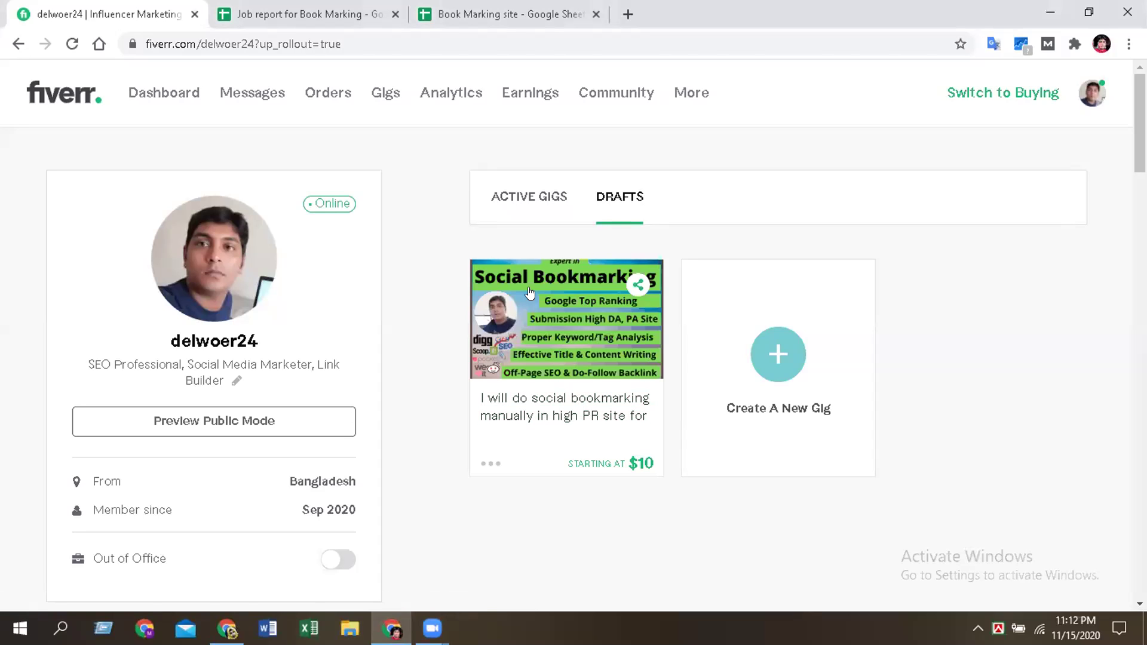
left_click(530, 375)
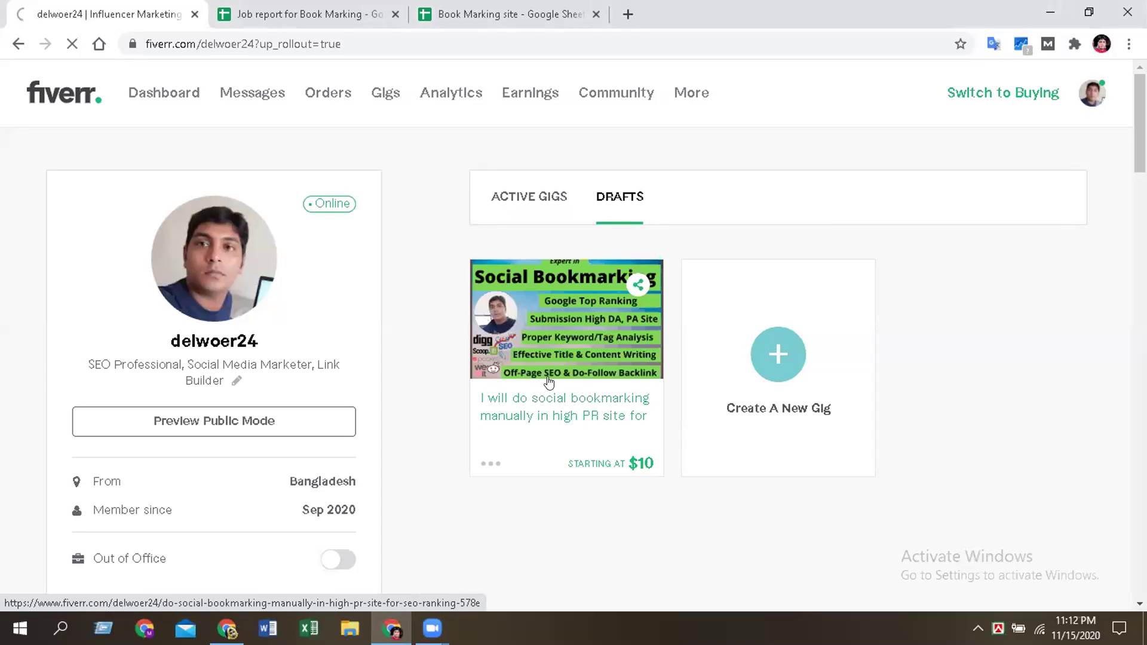
left_click(545, 398)
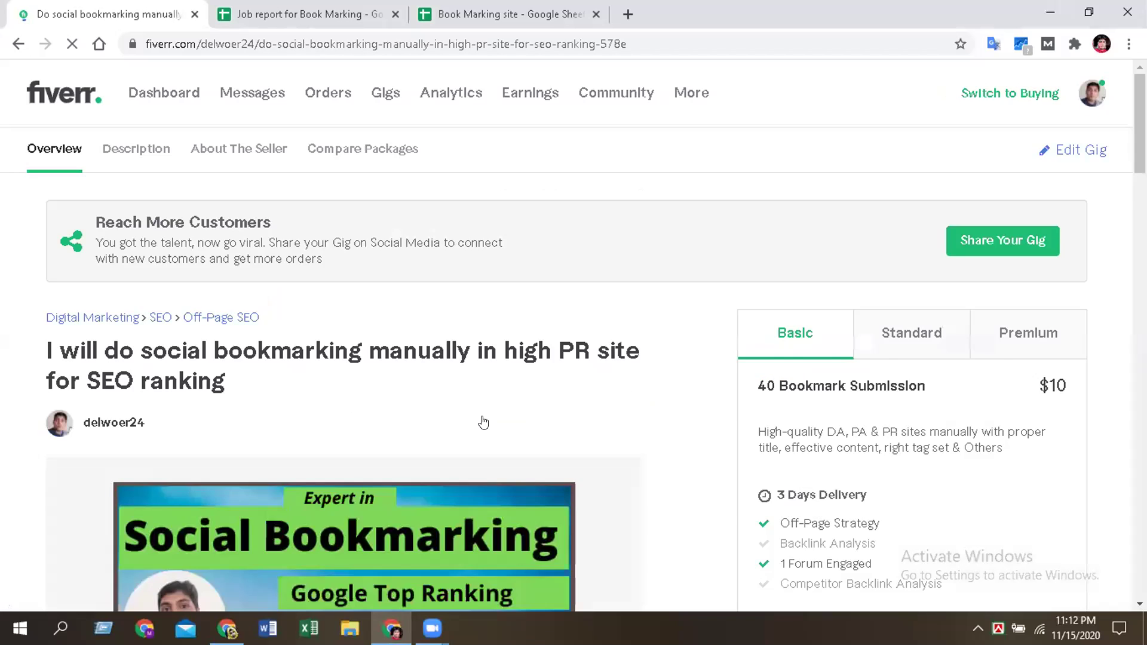
scroll(484, 422, "down", 3)
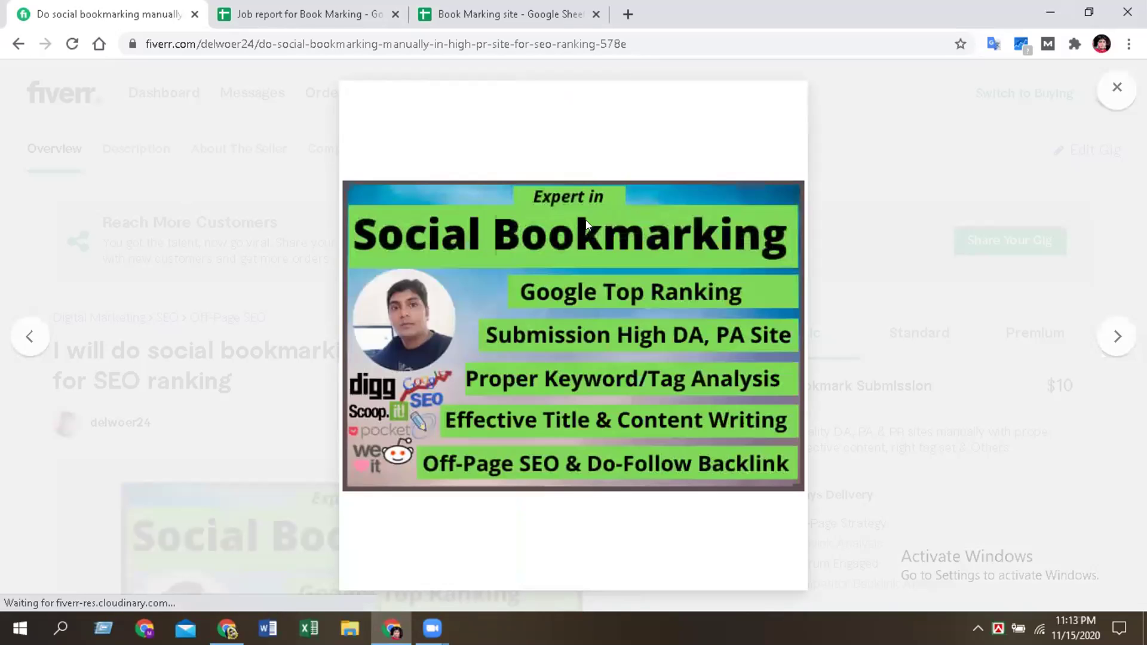
left_click(261, 168)
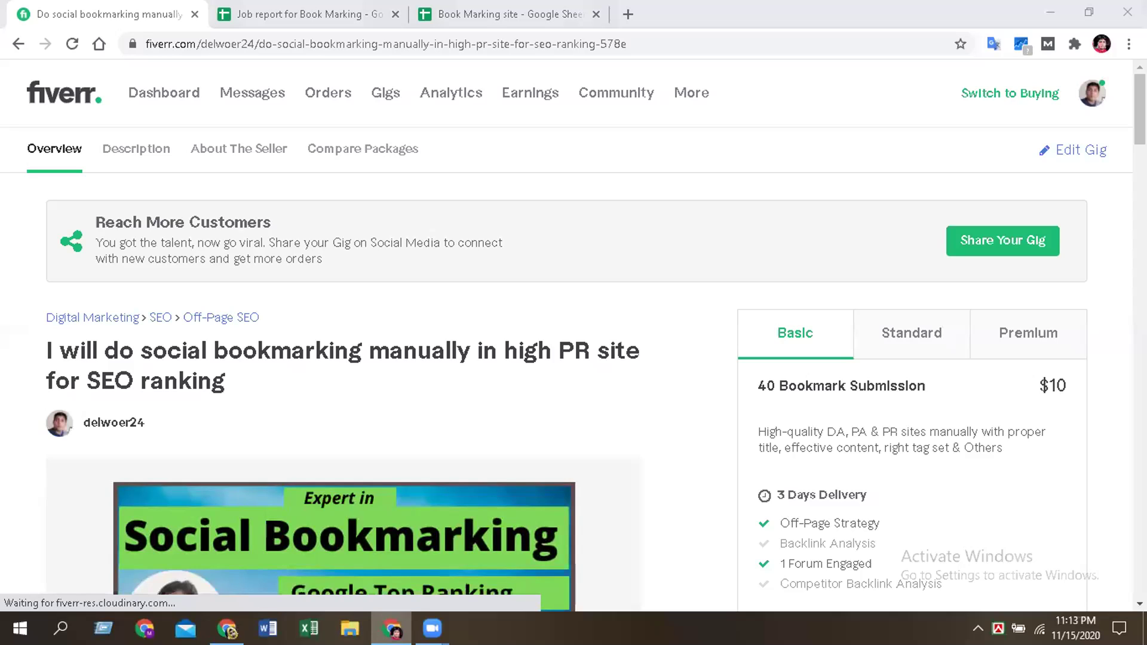
- Leave the Zoom window and return to the gig page in Chrome
left_click(227, 629)
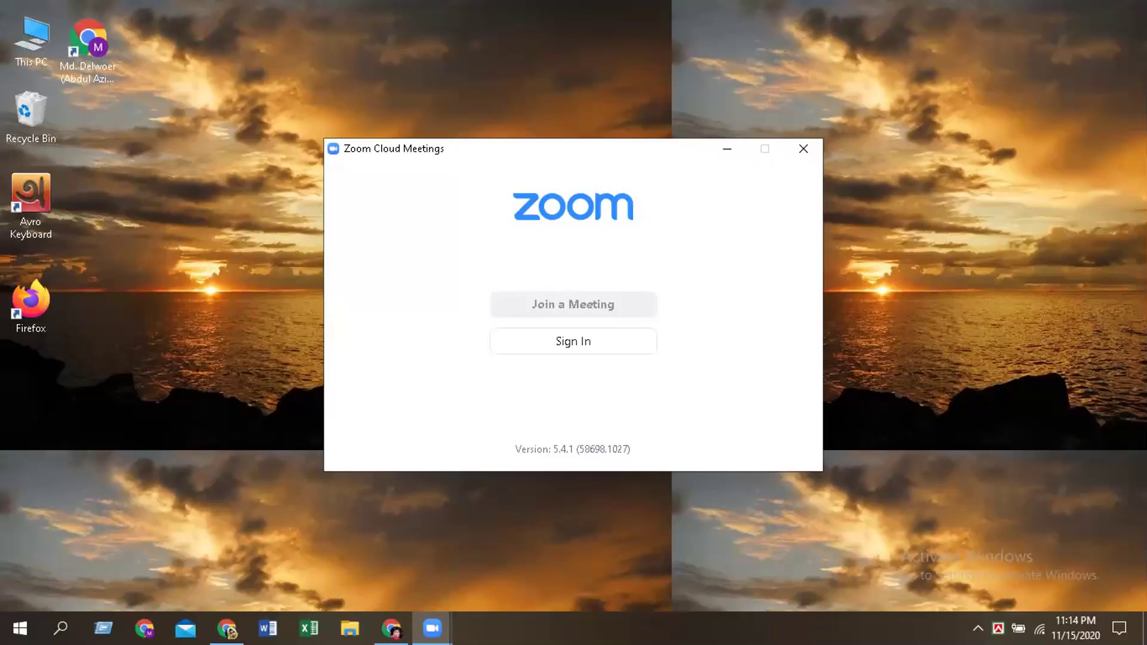
left_click(605, 571)
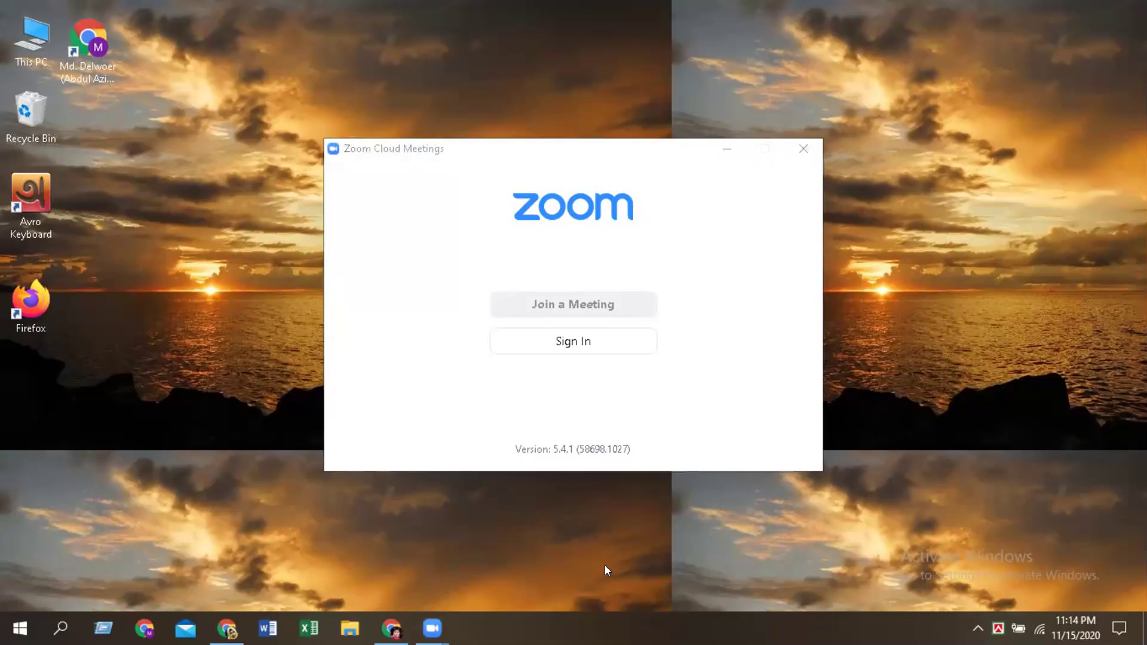
left_click(742, 287)
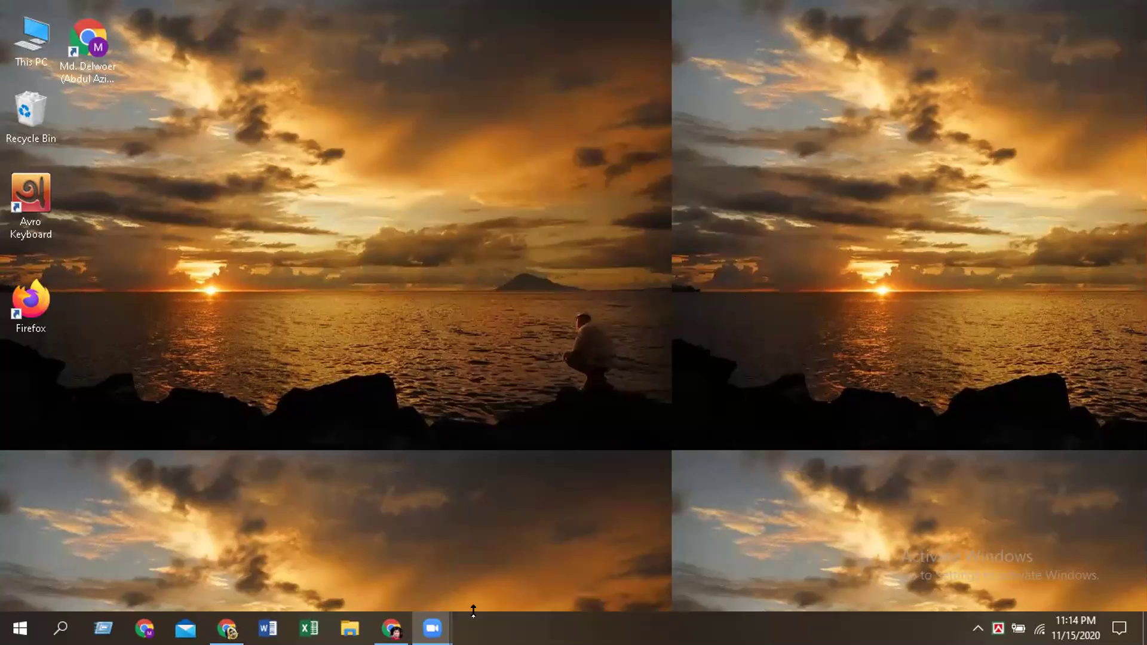
left_click(392, 628)
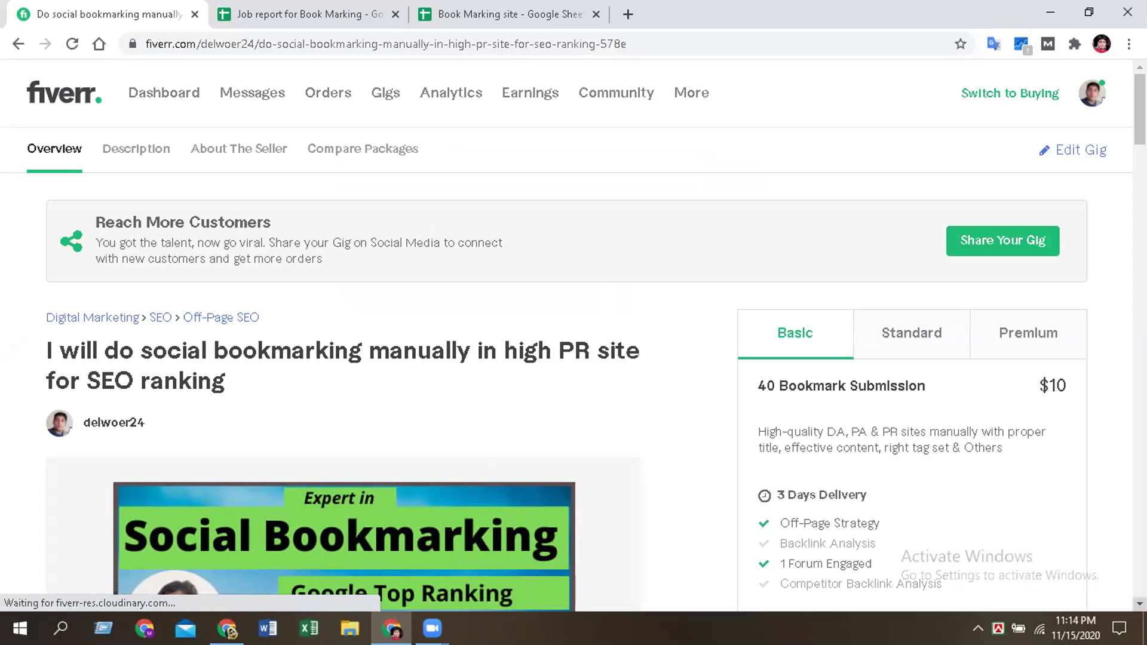
- Examine the high PR site gig's title, Basic package and gallery image, and read its service description
scroll(1139, 604, "down", 2)
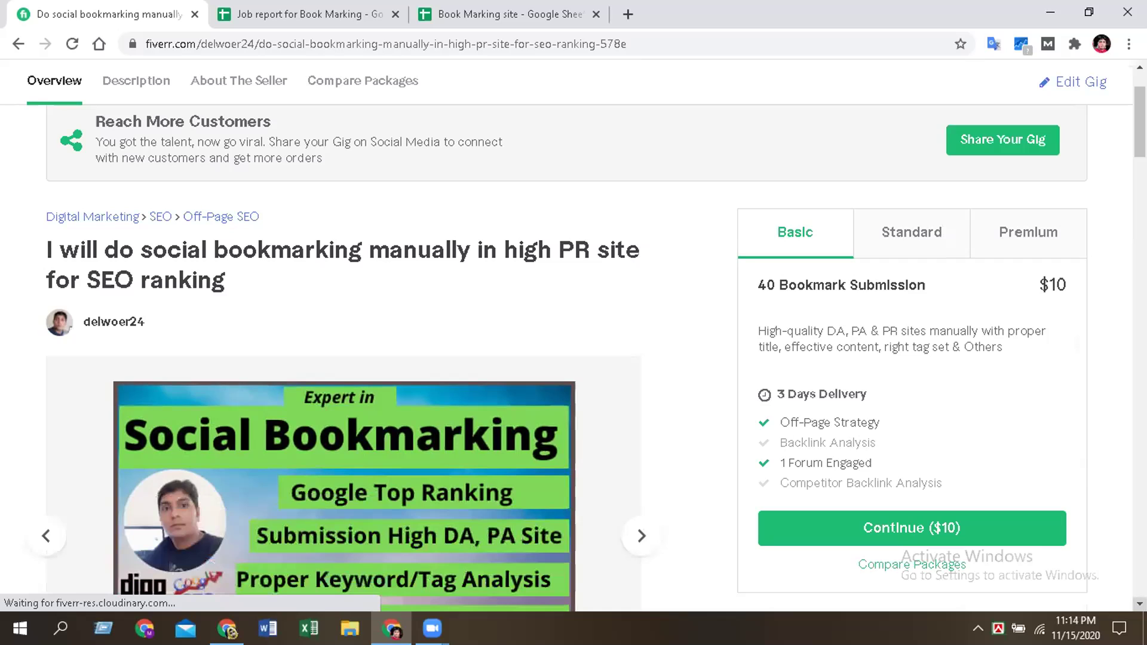
scroll(1139, 604, "down", 1)
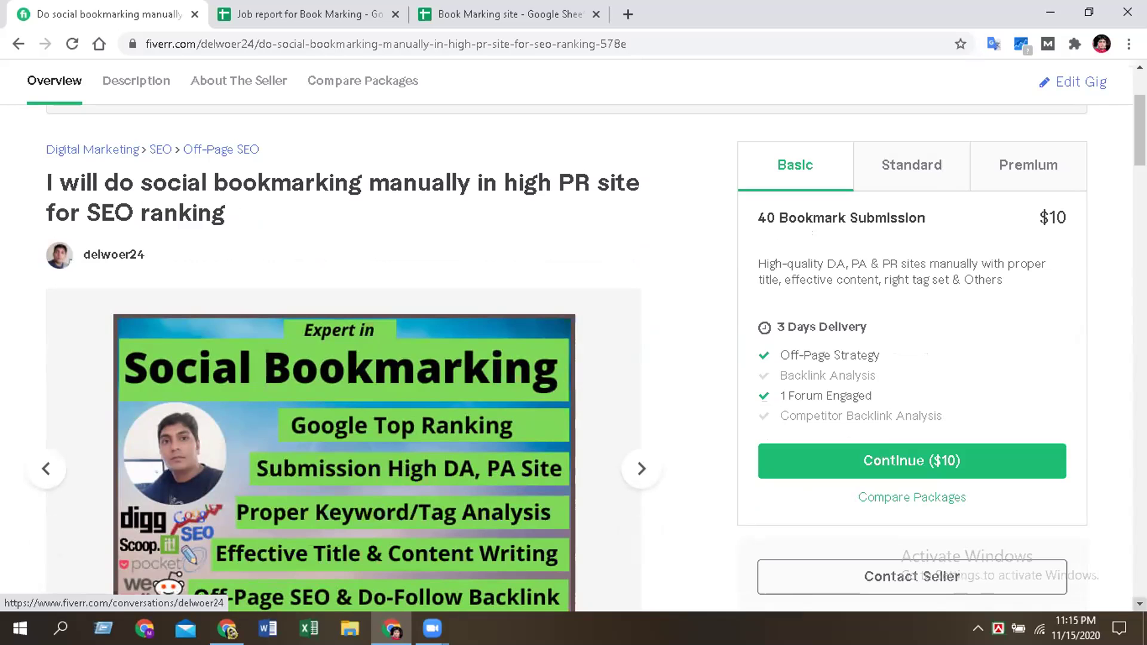
scroll(505, 428, "down", 2)
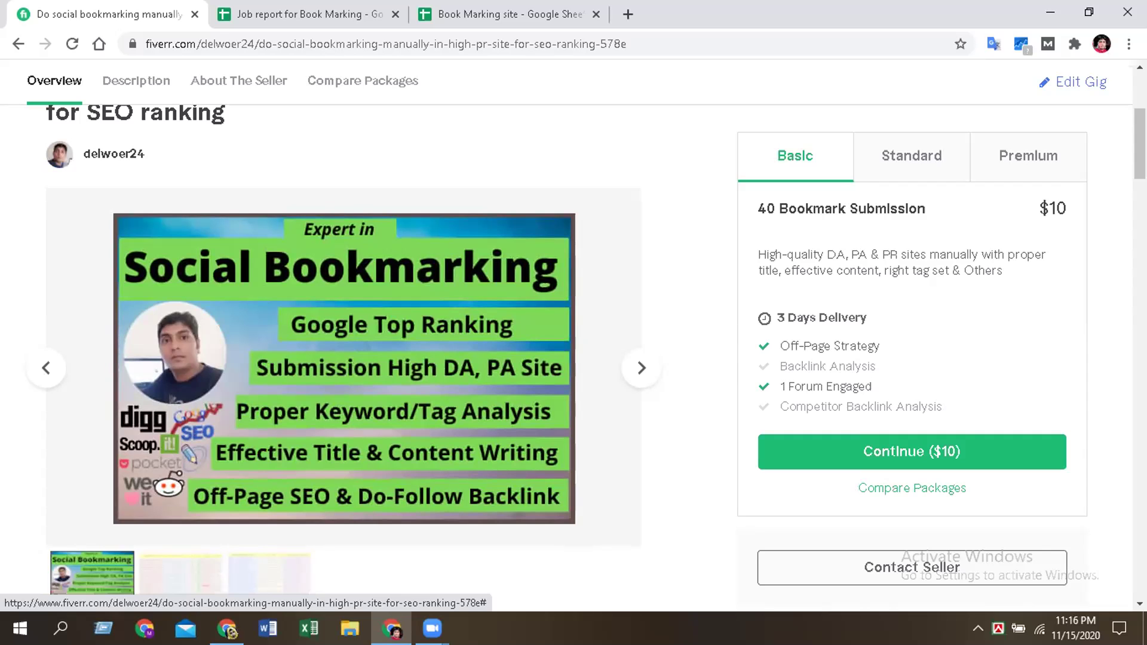
scroll(342, 365, "down", 8)
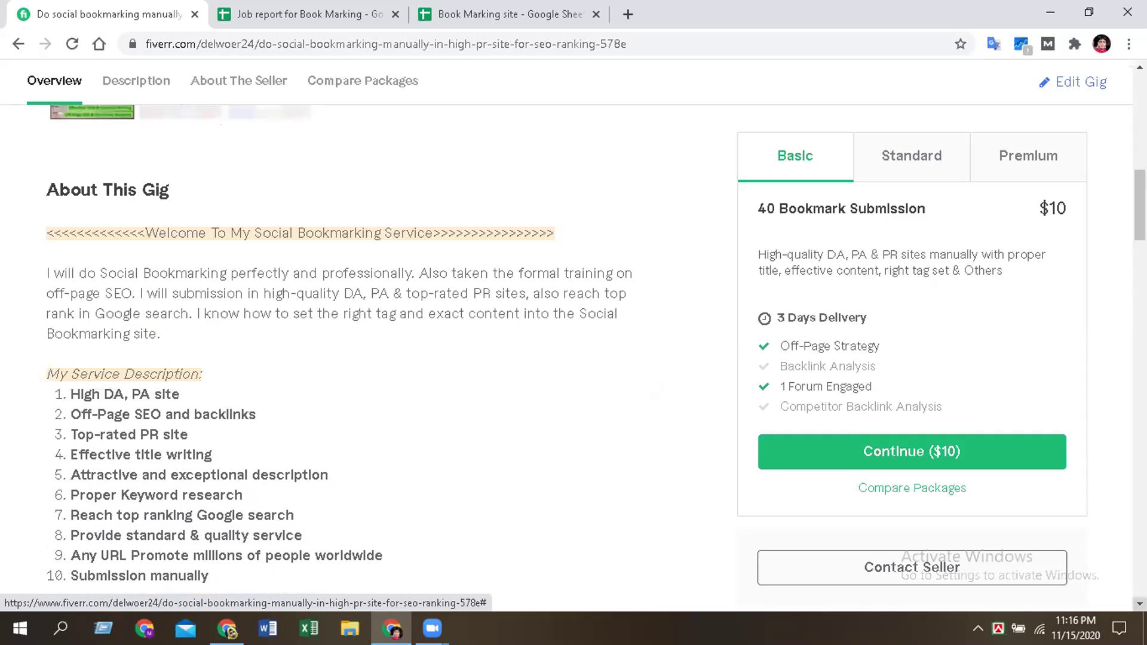
scroll(342, 365, "down", 1)
scroll(342, 364, "down", 1)
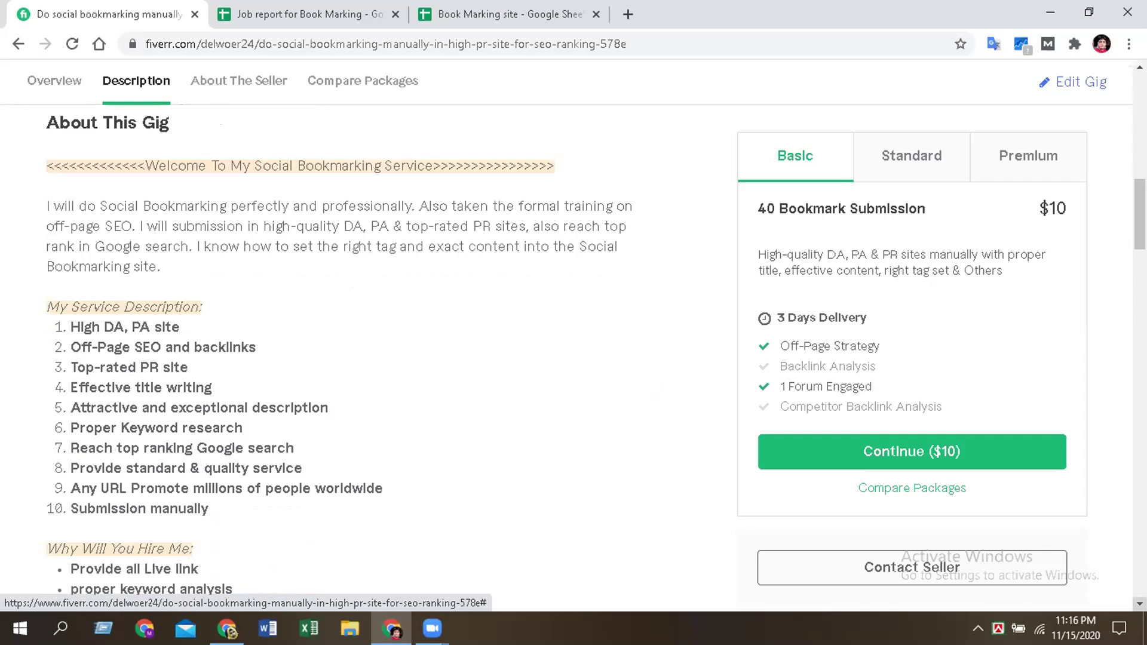